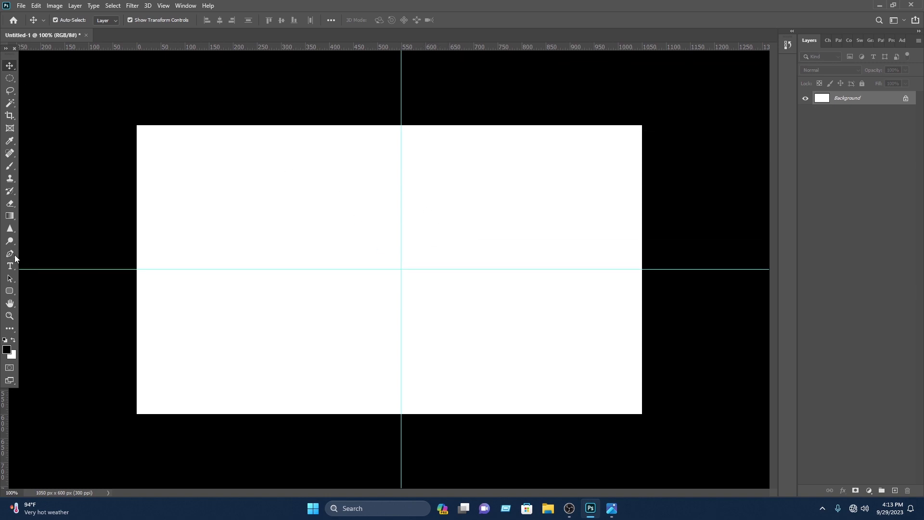
# - Draw a black Pen tool shape from the guides' intersection to the canvas's top edge, about 105 px wide beside the vertical guide
pyautogui.click(10, 253)
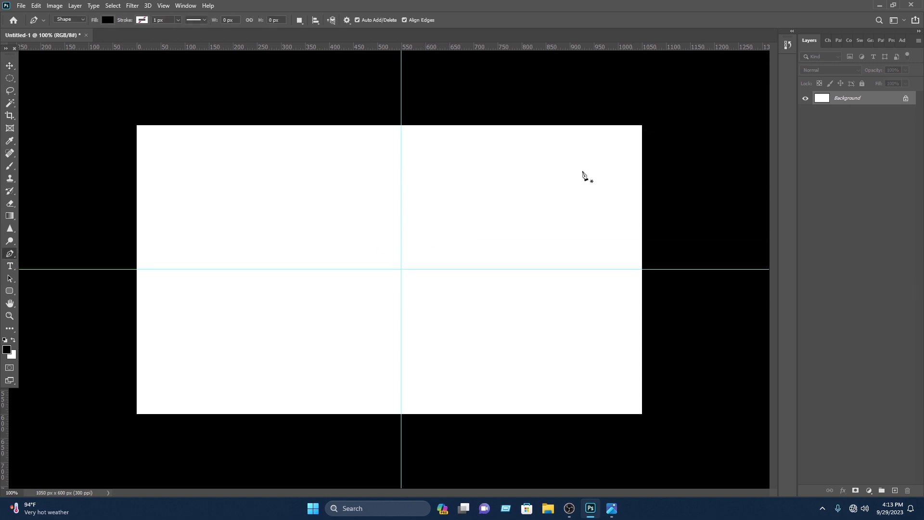
pyautogui.click(452, 125)
pyautogui.hotkey('ctrl', '+')
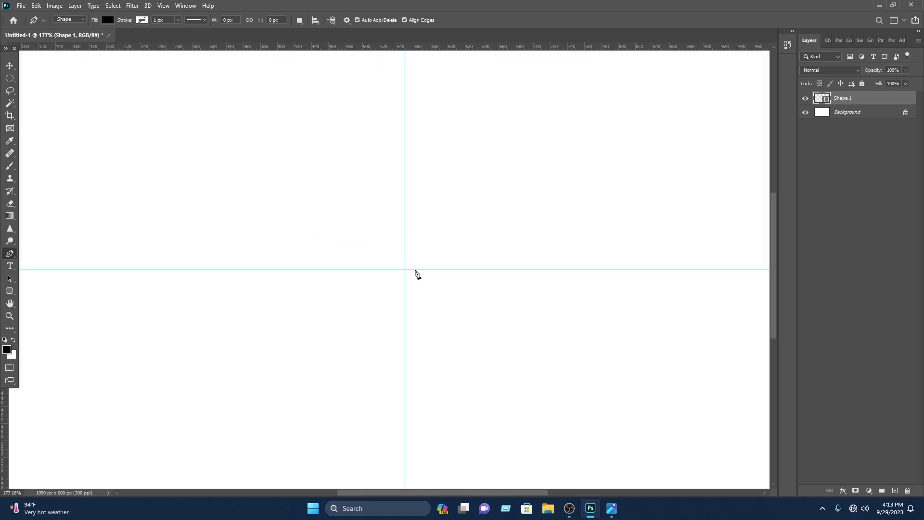
pyautogui.click(404, 270)
pyautogui.scroll(-3, 405, 270)
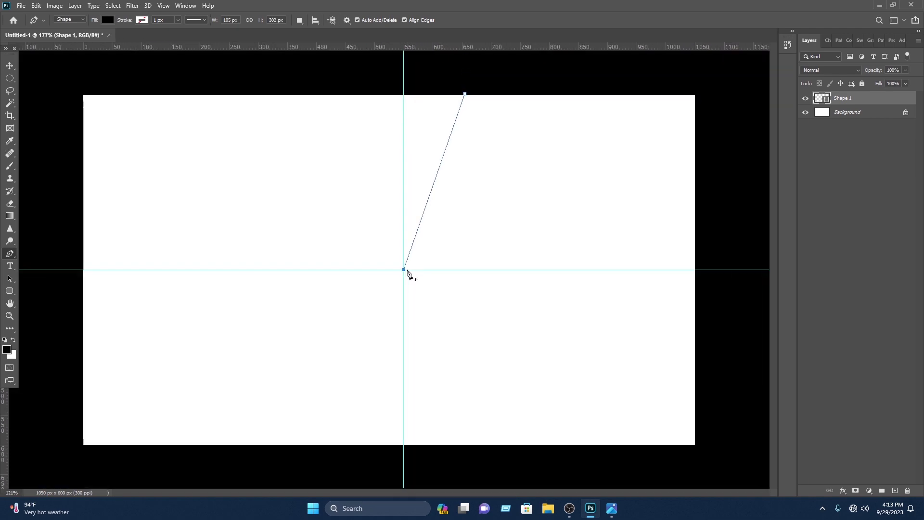
pyautogui.click(402, 110)
pyautogui.moveTo(402, 110); pyautogui.dragTo(443, 75)
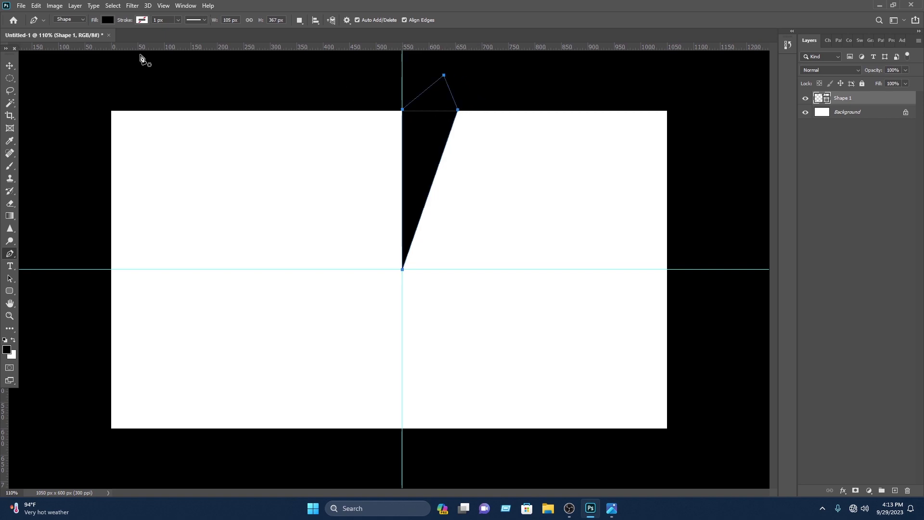
# - Recolour the first ray shape red (ff0000) and deselect it
pyautogui.click(8, 68)
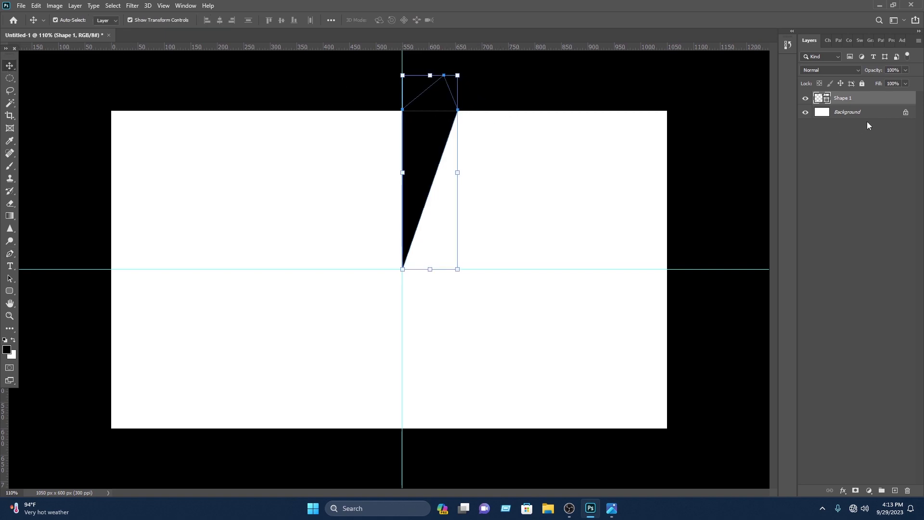
pyautogui.doubleClick(818, 101)
pyautogui.click(188, 339)
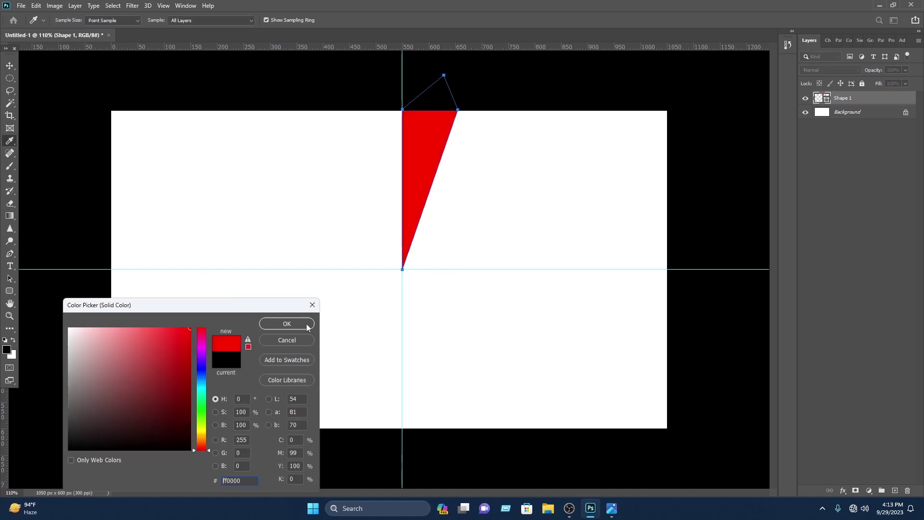
pyautogui.click(309, 325)
pyautogui.click(508, 217)
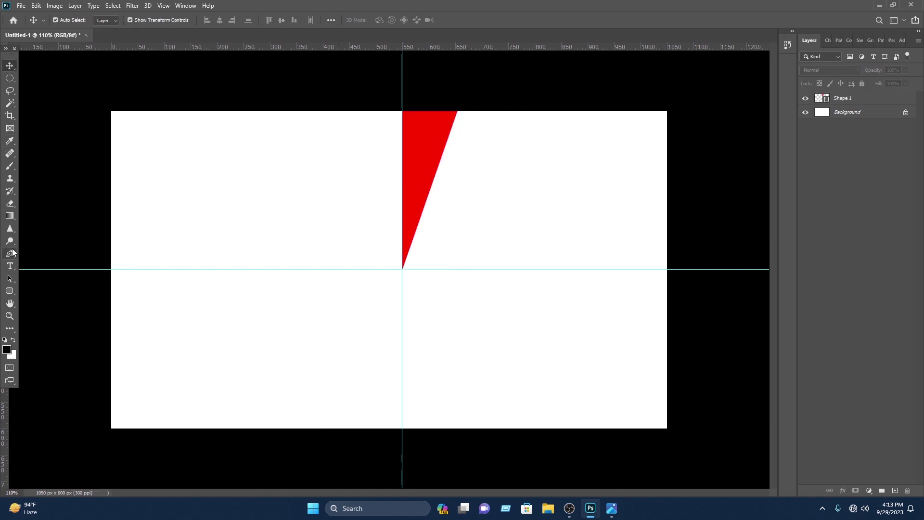
# - Draw a second ray from the guides' intersection along the red ray's edge, extending about 196 px from the vertical guide
pyautogui.click(9, 254)
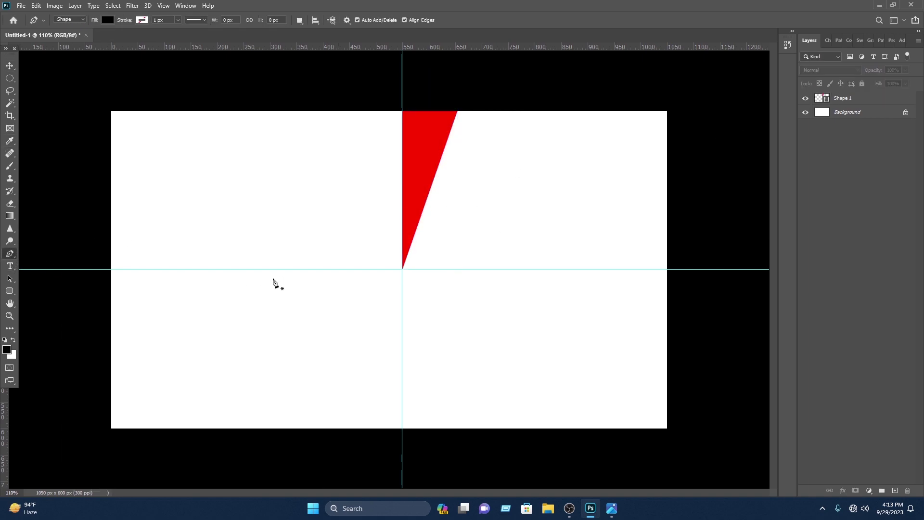
pyautogui.click(402, 271)
pyautogui.click(458, 111)
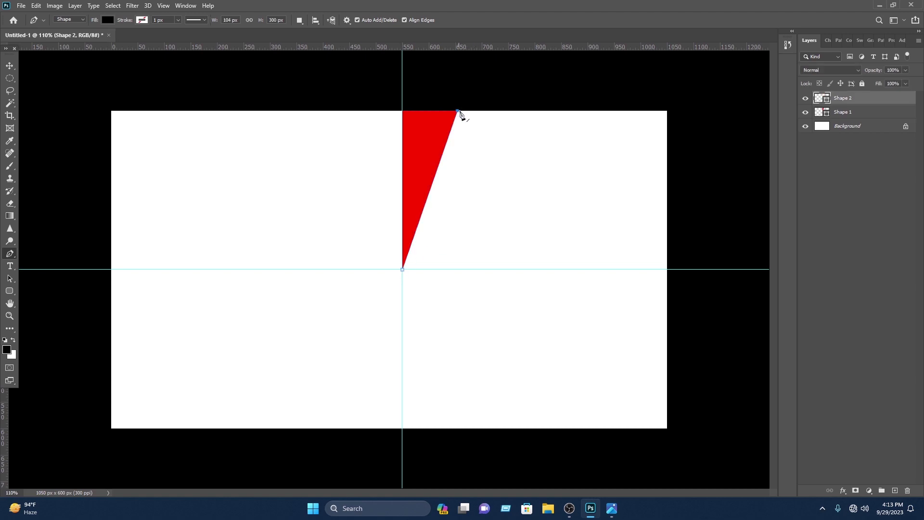
pyautogui.click(472, 86)
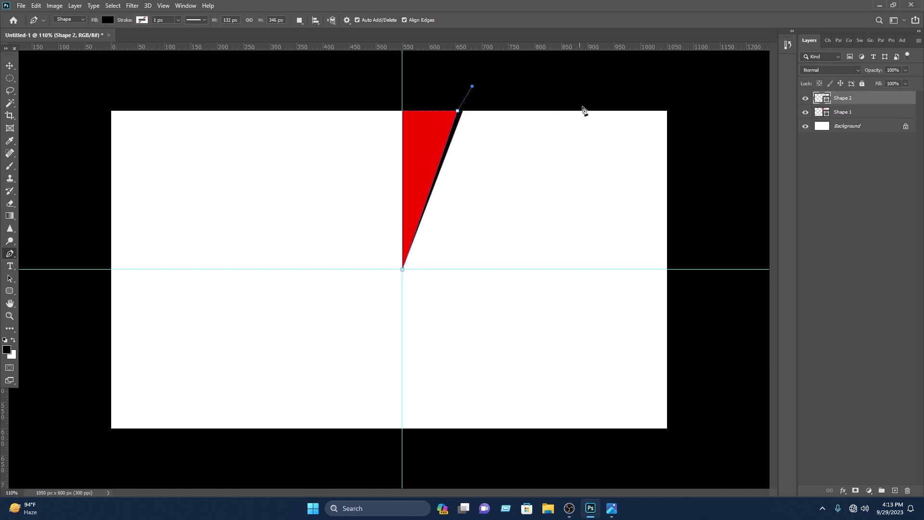
pyautogui.click(506, 111)
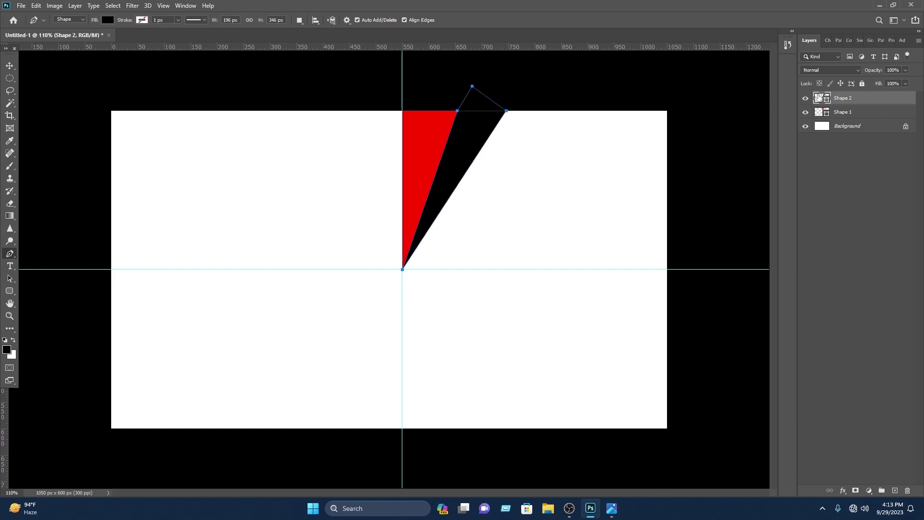
# - Recolour the second ray blue (1200ff) and move its layer below the red ray's layer
pyautogui.doubleClick(819, 97)
pyautogui.click(201, 367)
pyautogui.moveTo(178, 356); pyautogui.dragTo(193, 326)
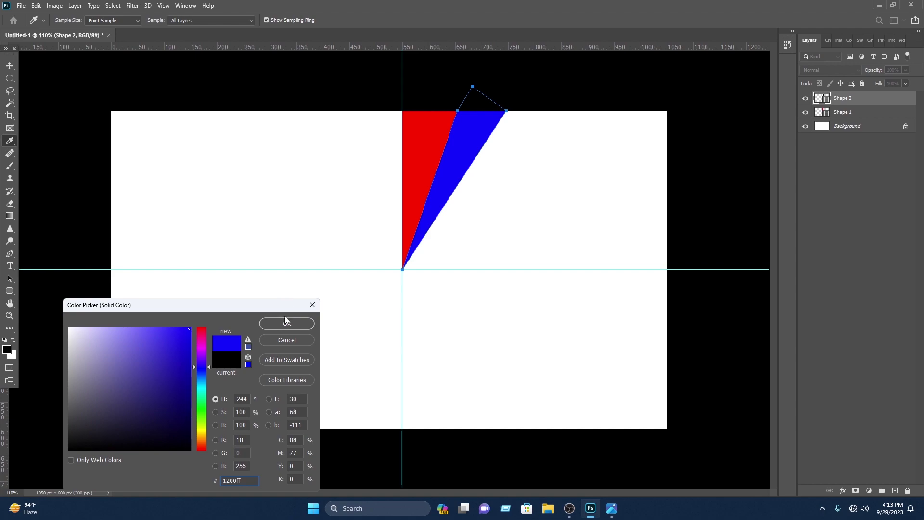
pyautogui.click(282, 328)
pyautogui.moveTo(834, 101); pyautogui.dragTo(837, 119)
pyautogui.press('v')
# - Draw a third, black ray from the centre beside the blue one, reaching about 289 px from the vertical guide
pyautogui.press('p')
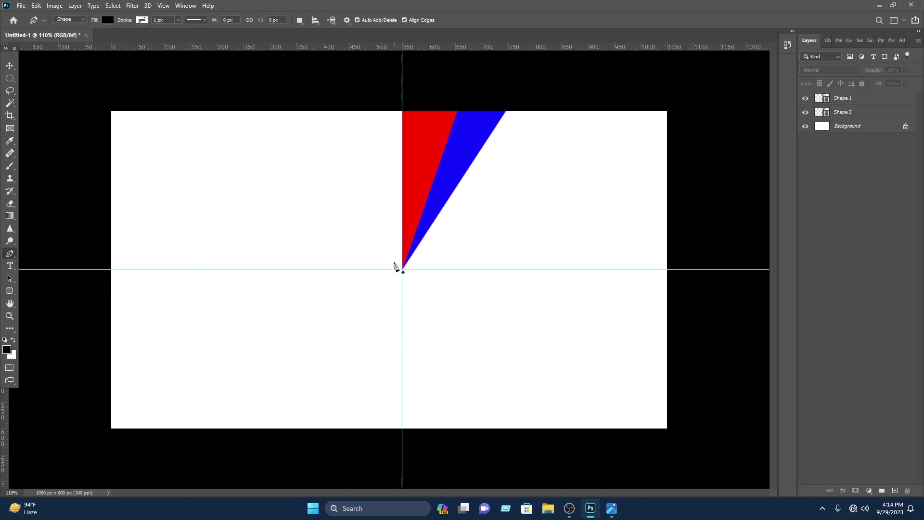
pyautogui.click(401, 269)
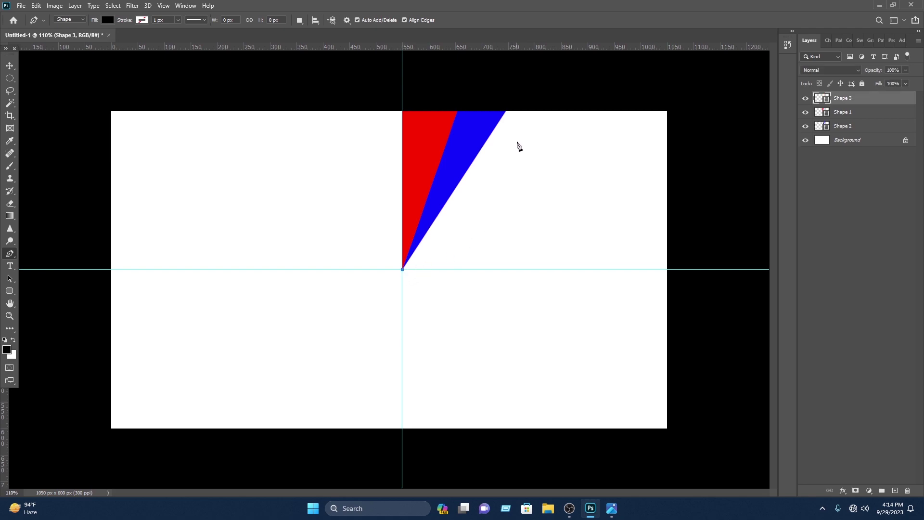
pyautogui.click(507, 111)
pyautogui.click(542, 96)
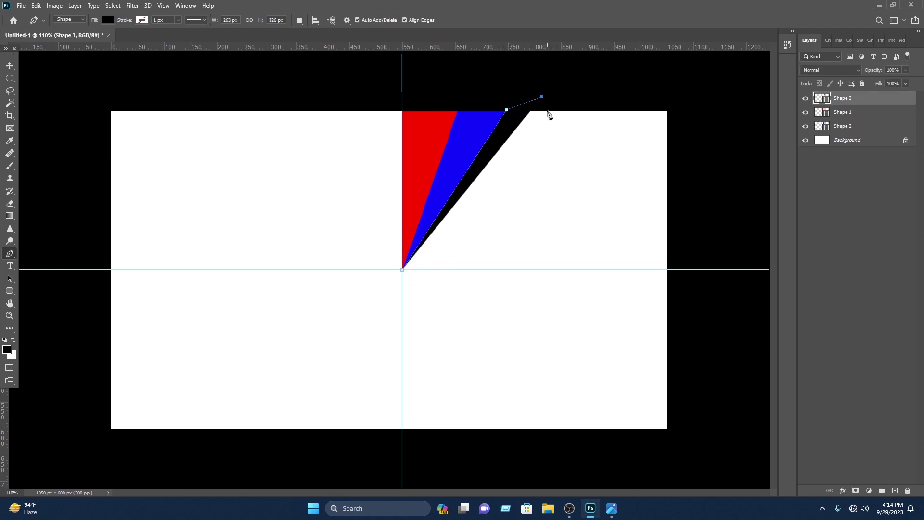
pyautogui.click(555, 110)
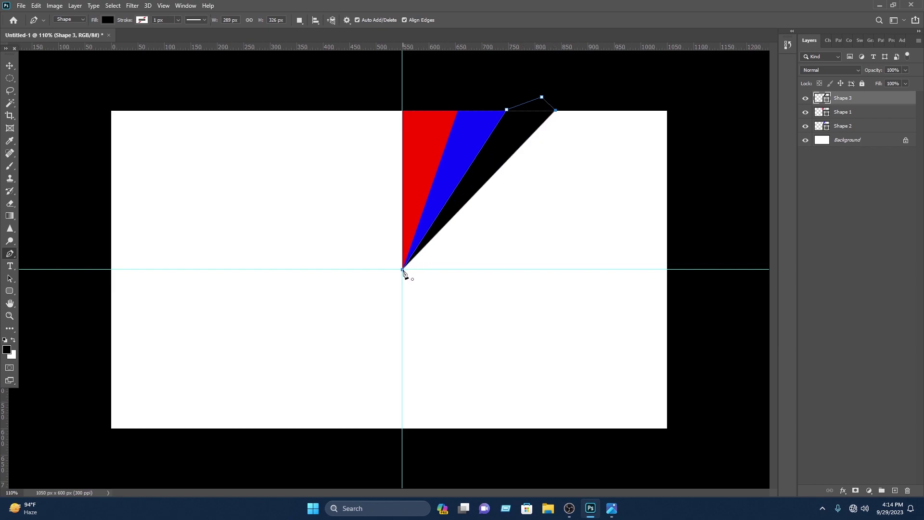
pyautogui.click(9, 65)
pyautogui.click(540, 161)
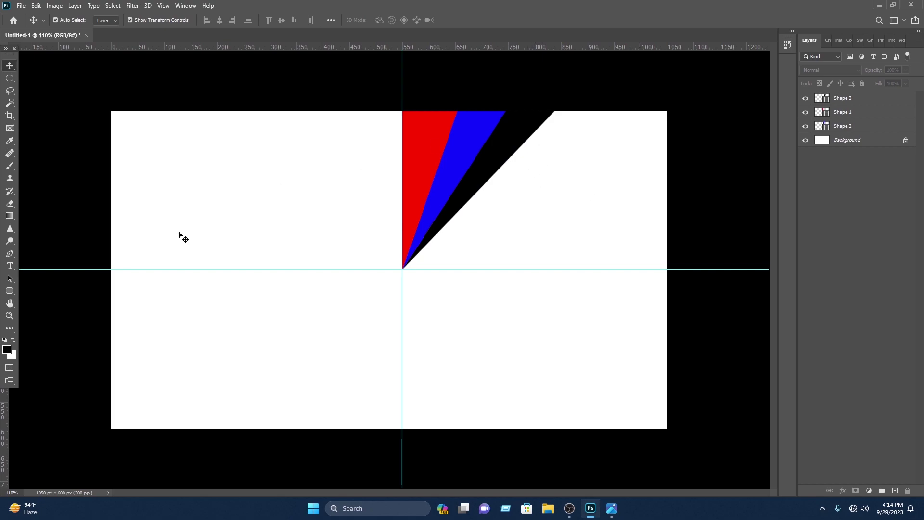
# - Draw a fourth ray from the centre beside the black one, reaching about 377 px from the vertical guide
pyautogui.click(10, 254)
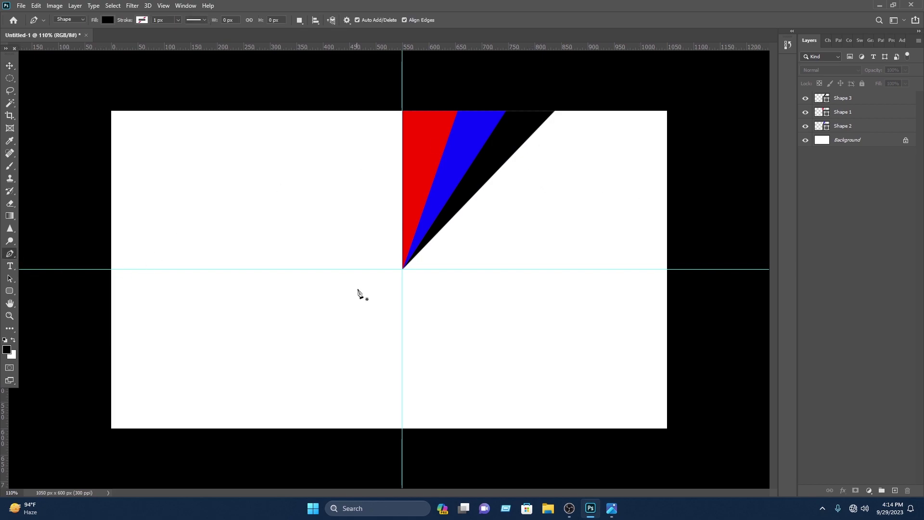
pyautogui.click(403, 269)
pyautogui.click(556, 110)
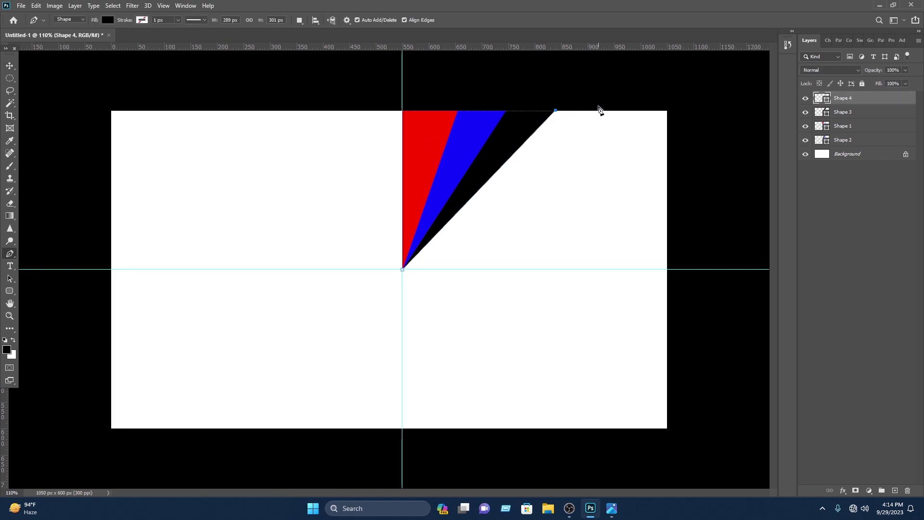
pyautogui.click(600, 107)
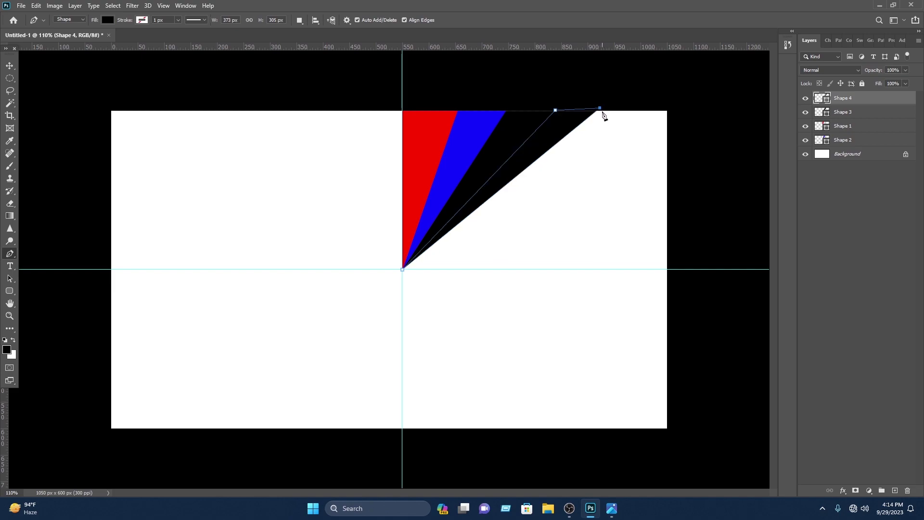
pyautogui.click(602, 111)
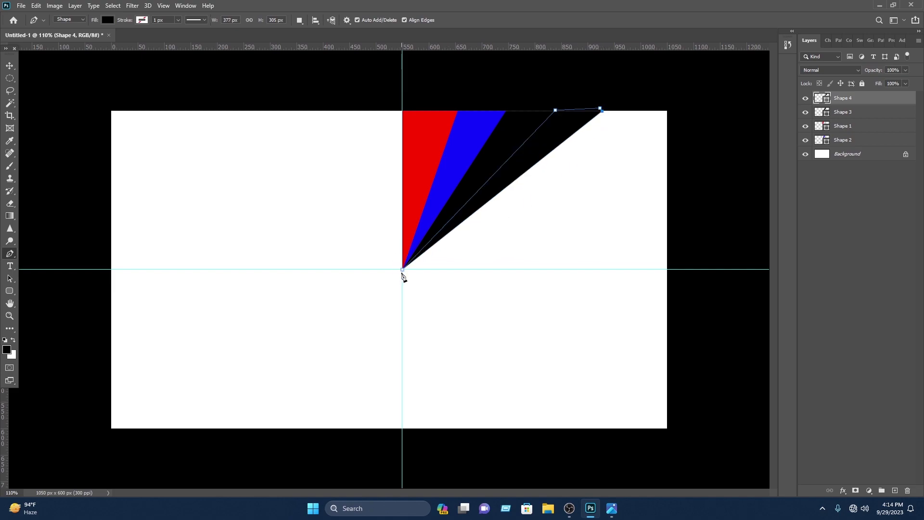
# - Recolour the fourth ray bright green with a hue of 123° and deselect it
pyautogui.doubleClick(818, 98)
pyautogui.click(195, 408)
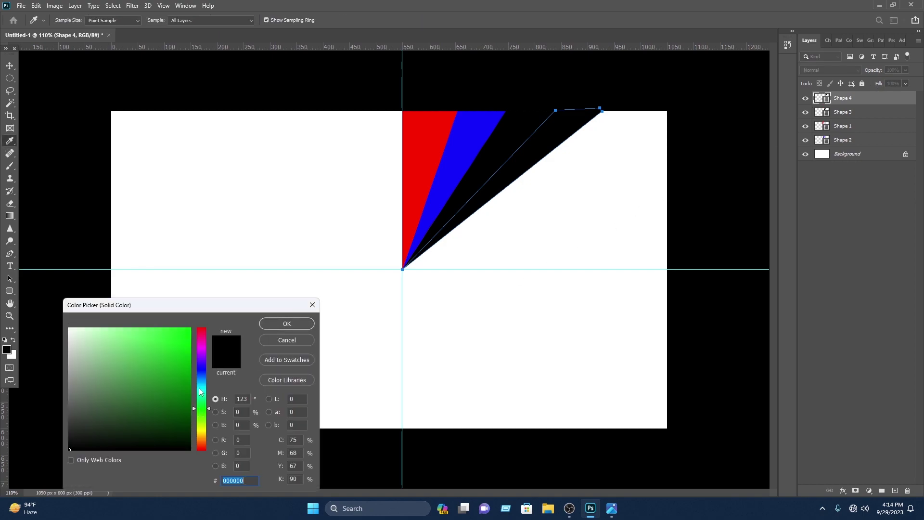
pyautogui.click(191, 328)
pyautogui.click(305, 328)
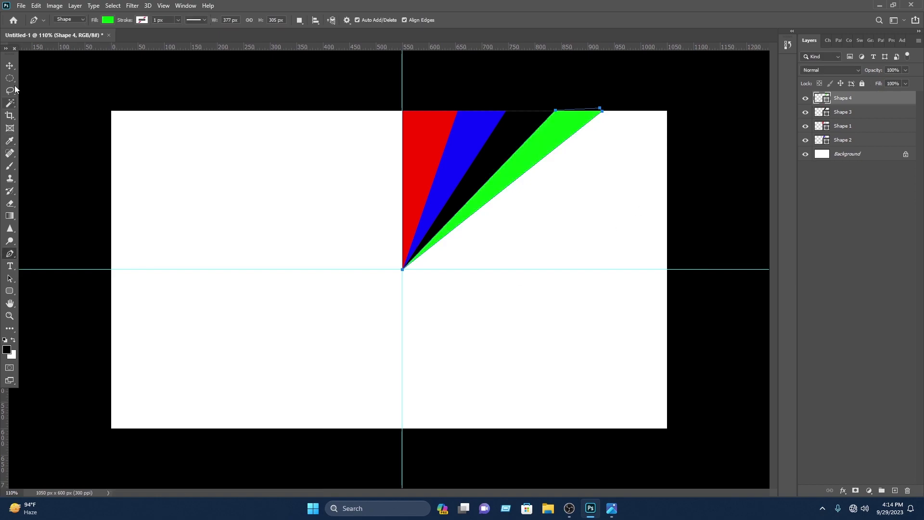
pyautogui.click(10, 66)
pyautogui.click(302, 108)
# - Draw a fifth, black ray beside the green one and move its layer directly below Shape 1
pyautogui.click(10, 253)
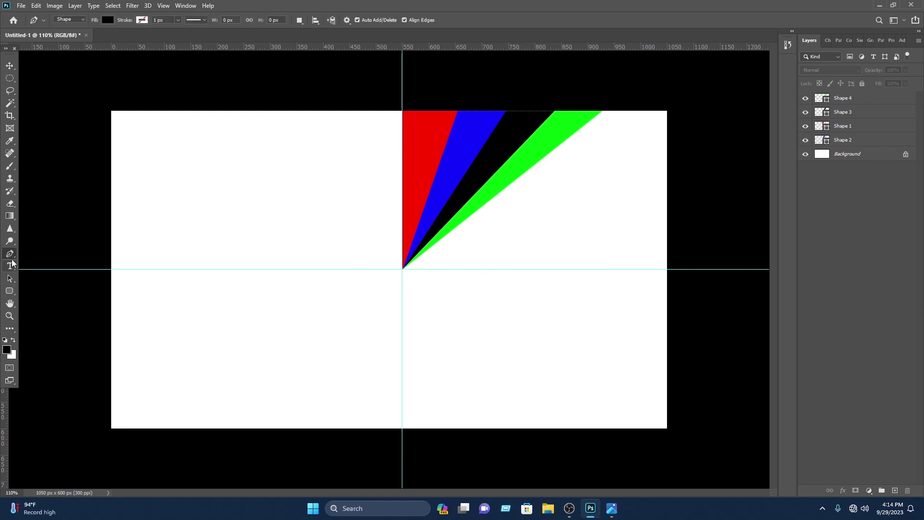
pyautogui.click(402, 269)
pyautogui.click(602, 109)
pyautogui.click(642, 109)
pyautogui.click(402, 270)
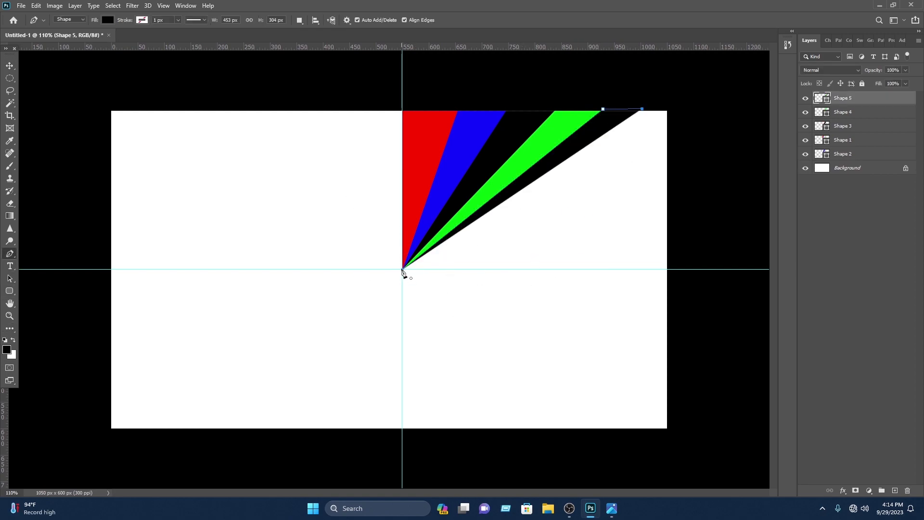
pyautogui.press('v')
pyautogui.moveTo(857, 99); pyautogui.dragTo(860, 146)
pyautogui.click(711, 165)
# - Draw a sixth ray from the centre beside the fifth, covering the canvas's upper-right corner
pyautogui.press('p')
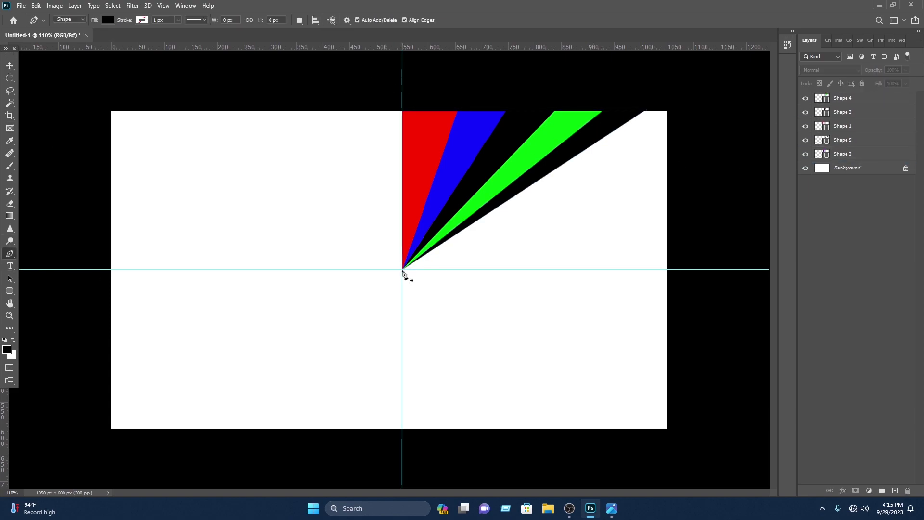
pyautogui.click(402, 269)
pyautogui.click(644, 109)
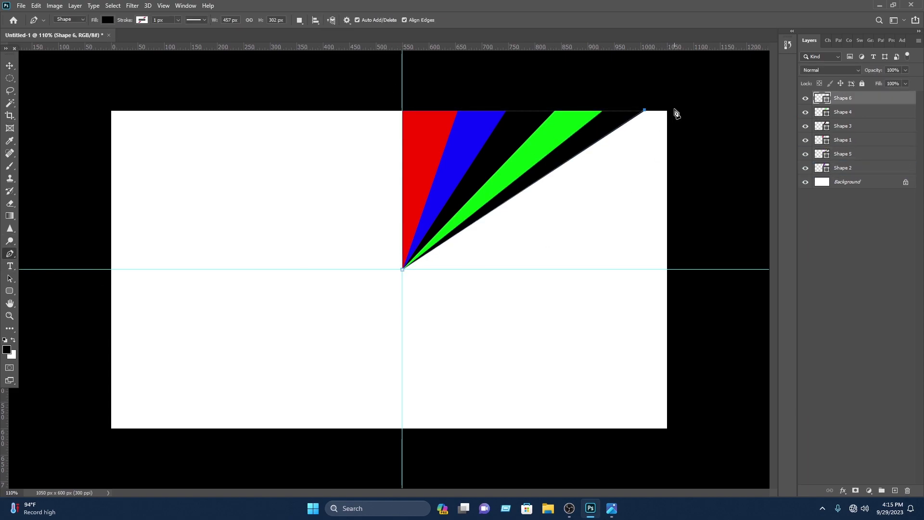
pyautogui.click(674, 109)
pyautogui.click(674, 140)
pyautogui.click(402, 269)
pyautogui.press('v')
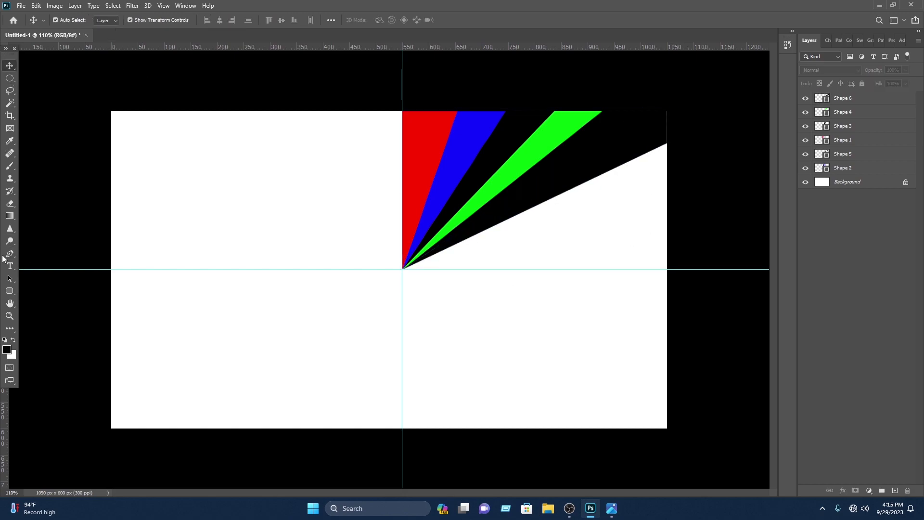
# - Recolour the corner ray with the blue sampled from the second ray and deselect it
pyautogui.doubleClick(822, 98)
pyautogui.click(452, 168)
pyautogui.click(287, 323)
pyautogui.click(494, 326)
# - Draw a seventh ray from the centre to the canvas's right edge, directly below the blue corner ray
pyautogui.click(9, 254)
pyautogui.click(403, 269)
pyautogui.click(669, 143)
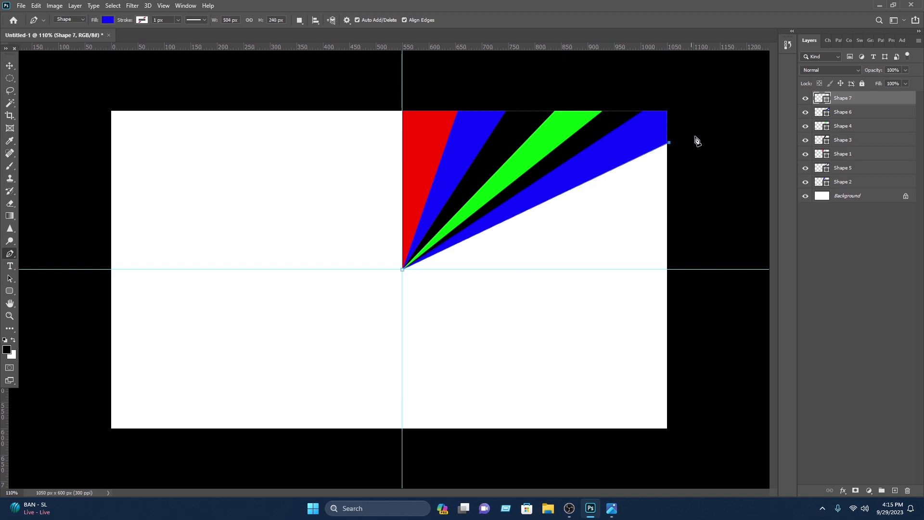
pyautogui.click(702, 155)
pyautogui.click(690, 186)
pyautogui.click(669, 188)
# - Fill the seventh ray with the red sampled from the first ray and deselect it
pyautogui.click(108, 20)
pyautogui.click(169, 39)
pyautogui.click(417, 137)
pyautogui.press('v')
pyautogui.click(263, 304)
# - Draw an eighth, black ray from the centre to the right canvas edge, directly below the red seventh ray
pyautogui.click(9, 254)
pyautogui.click(402, 269)
pyautogui.click(672, 186)
pyautogui.click(680, 221)
pyautogui.click(402, 269)
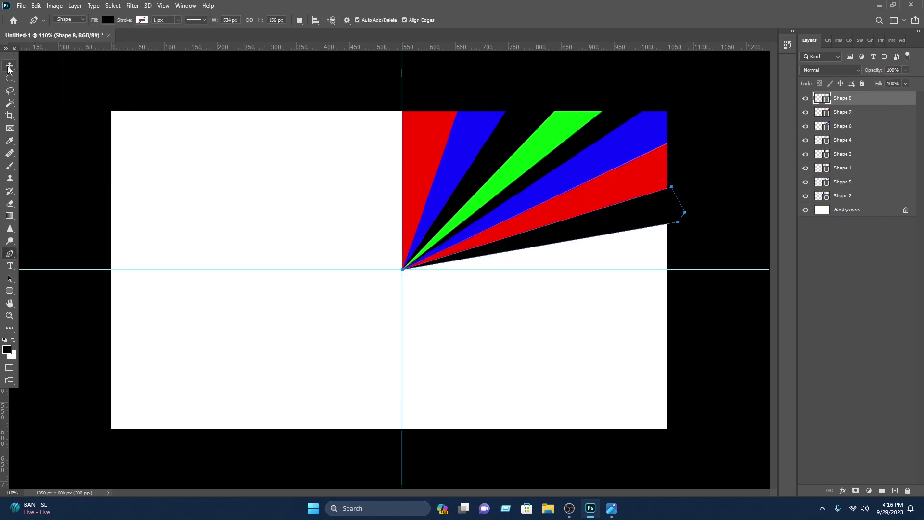
# - Select all eight rays together and place a duplicate of the set over the lower-left area of the canvas
pyautogui.click(9, 66)
pyautogui.click(361, 80)
pyautogui.moveTo(361, 79); pyautogui.dragTo(640, 241)
pyautogui.moveTo(578, 174); pyautogui.dragTo(333, 282)
# - Flip the duplicated rays vertically and position them below the horizontal guide with their tips at the guides' intersection
pyautogui.hotkey('ctrl', 't')
pyautogui.rightClick(293, 219)
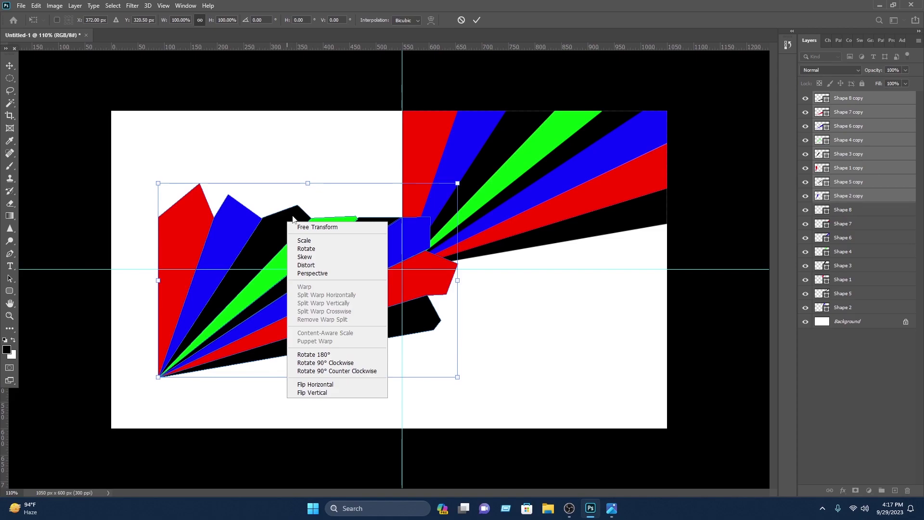
pyautogui.click(326, 392)
pyautogui.moveTo(301, 223); pyautogui.dragTo(545, 308)
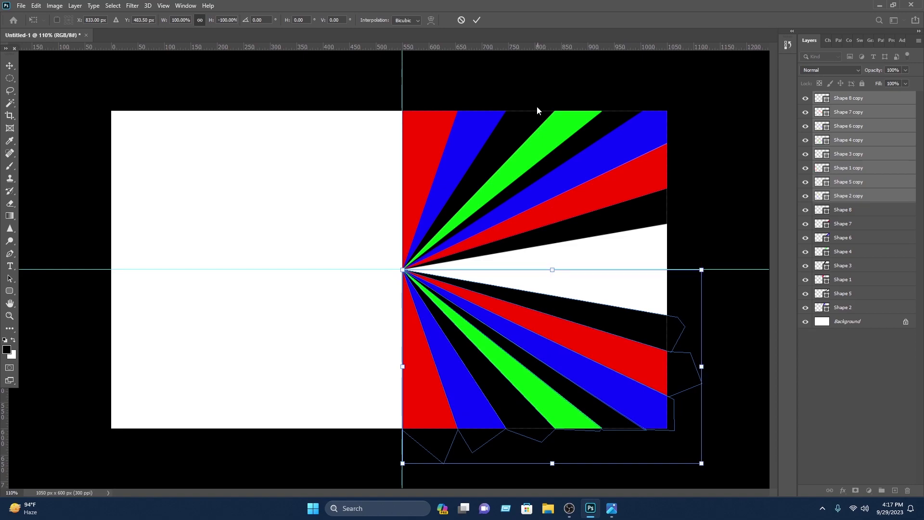
pyautogui.click(477, 20)
pyautogui.click(633, 249)
# - Draw a ninth ray from the centre past the right canvas edge, covering the white gap between the two black rays
pyautogui.press('p')
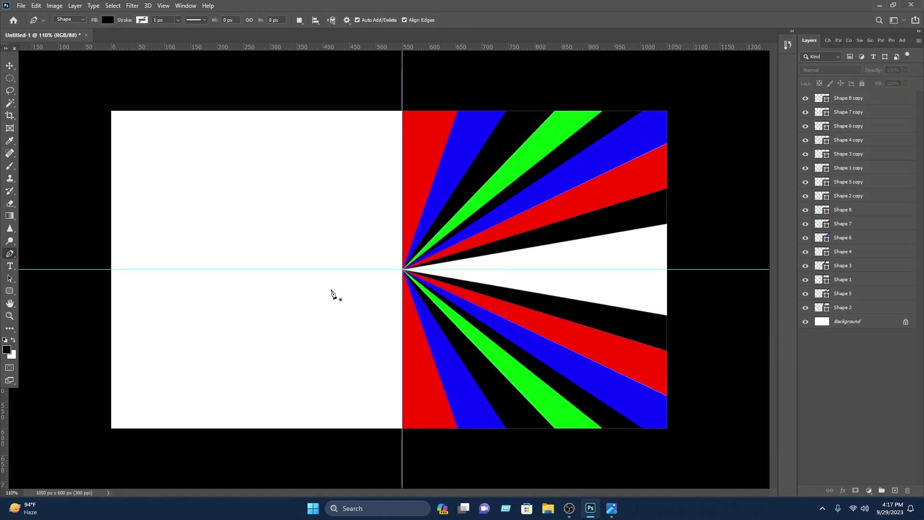
pyautogui.click(402, 269)
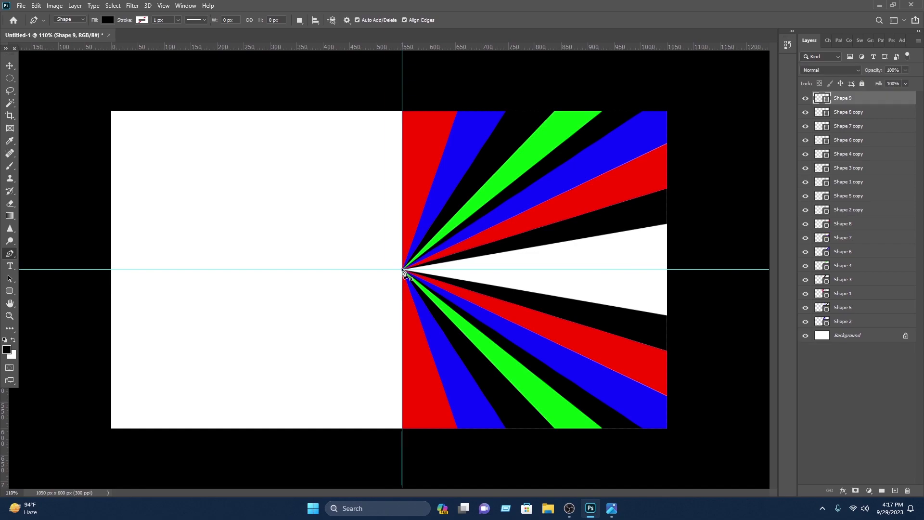
pyautogui.click(671, 224)
pyautogui.hotkey('ctrl', 'z')
pyautogui.click(668, 224)
pyautogui.click(704, 310)
pyautogui.click(668, 316)
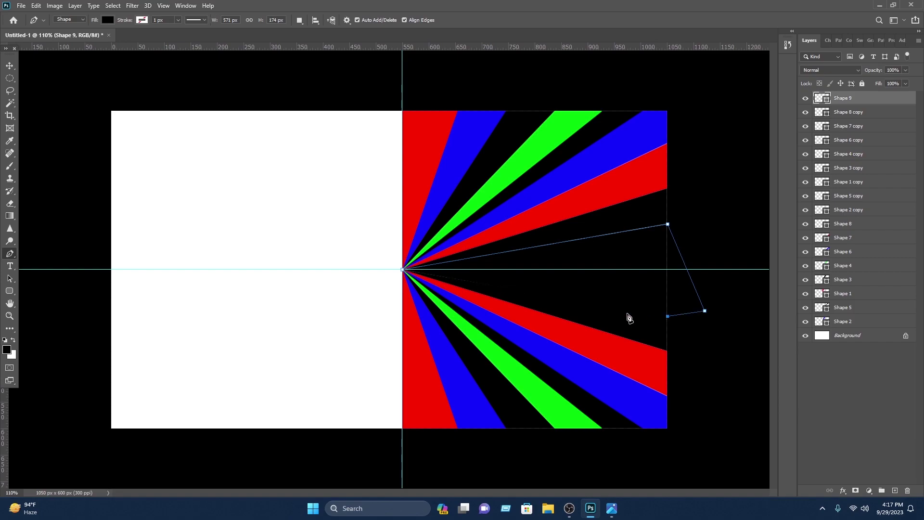
pyautogui.click(403, 270)
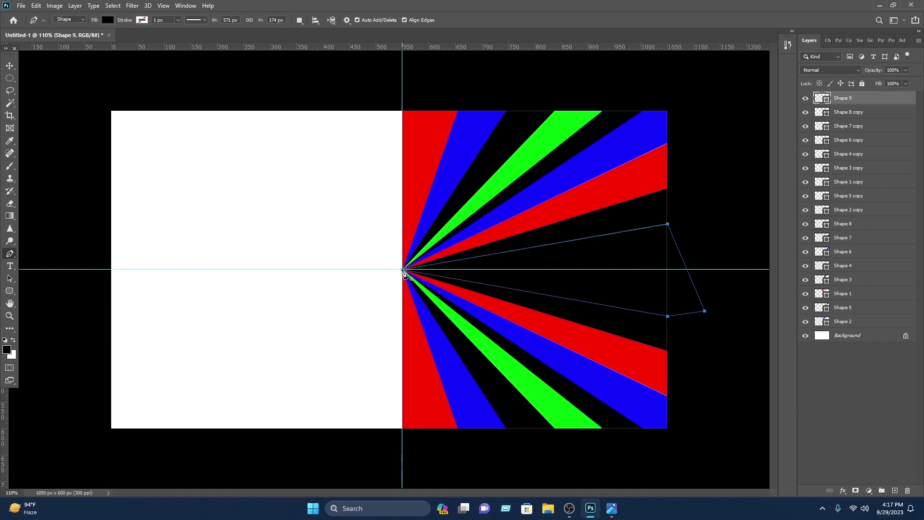
# - Fill the ninth ray with the recently used slate blue #5a6086 and finish editing its path
pyautogui.click(108, 19)
pyautogui.click(151, 72)
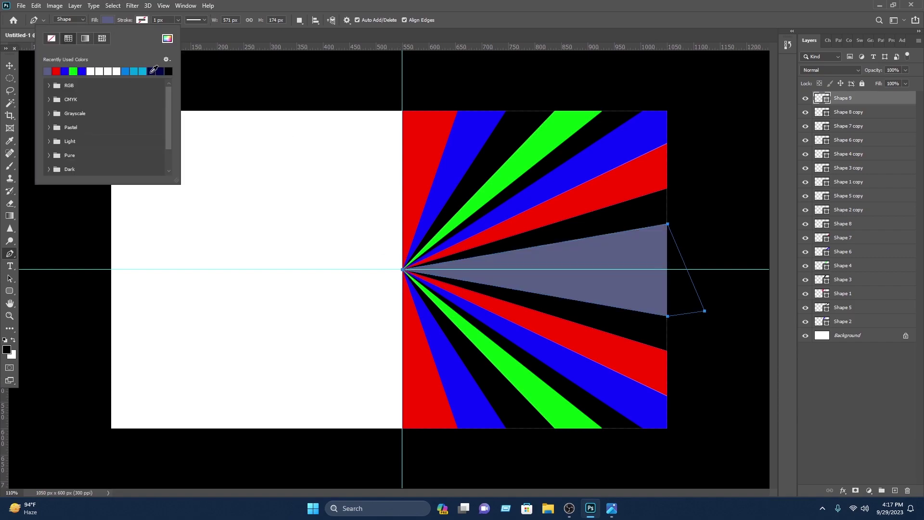
pyautogui.click(10, 65)
pyautogui.click(238, 89)
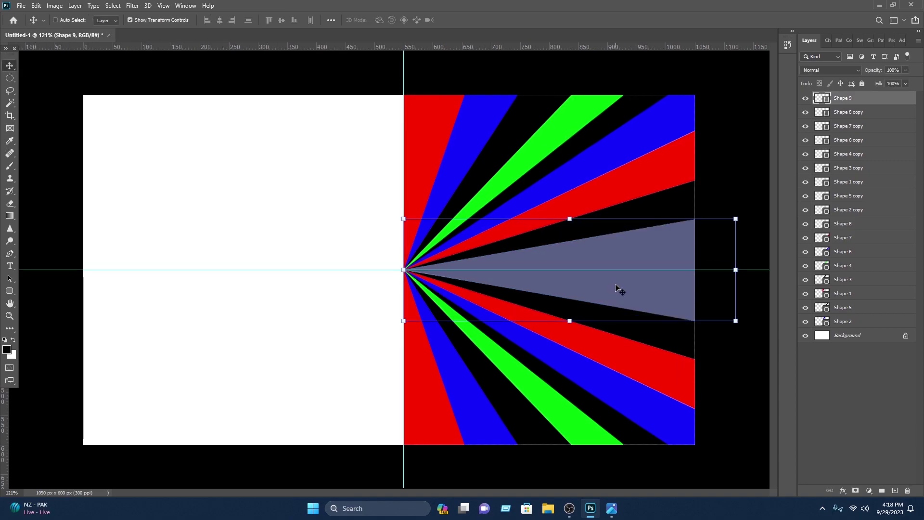
# - Duplicate the slate-blue ray towards the left along the horizontal centre line and fill the duplicate with red
pyautogui.keyDown('alt'); pyautogui.moveTo(615, 285); pyautogui.dragTo(590, 272); pyautogui.keyUp('alt')
pyautogui.moveTo(464, 262); pyautogui.dragTo(463, 262)
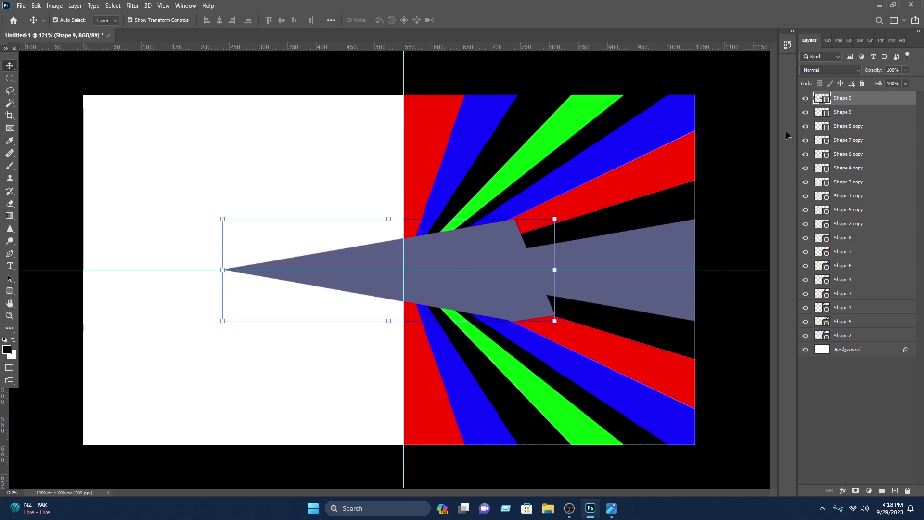
pyautogui.doubleClick(821, 99)
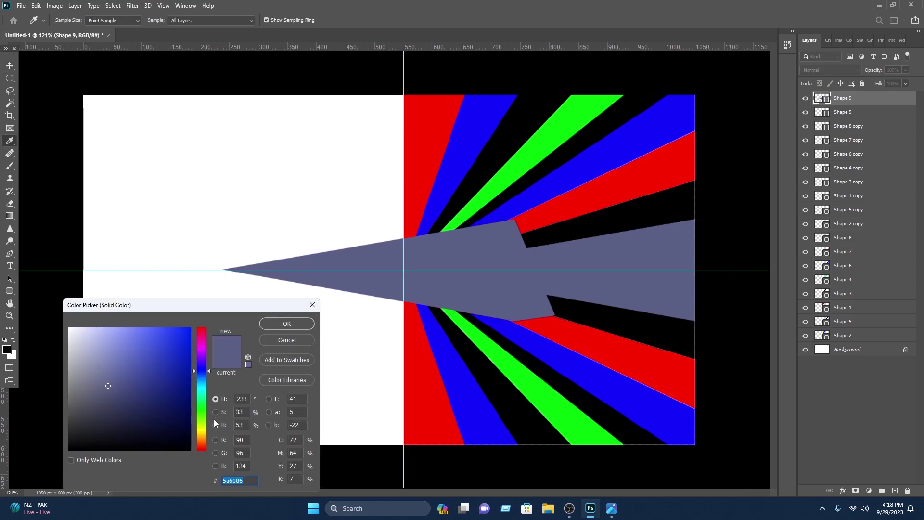
pyautogui.moveTo(203, 342)
pyautogui.mouseDown()
pyautogui.moveTo(199, 311)
pyautogui.moveTo(193, 338)
pyautogui.mouseUp()
pyautogui.click(283, 326)
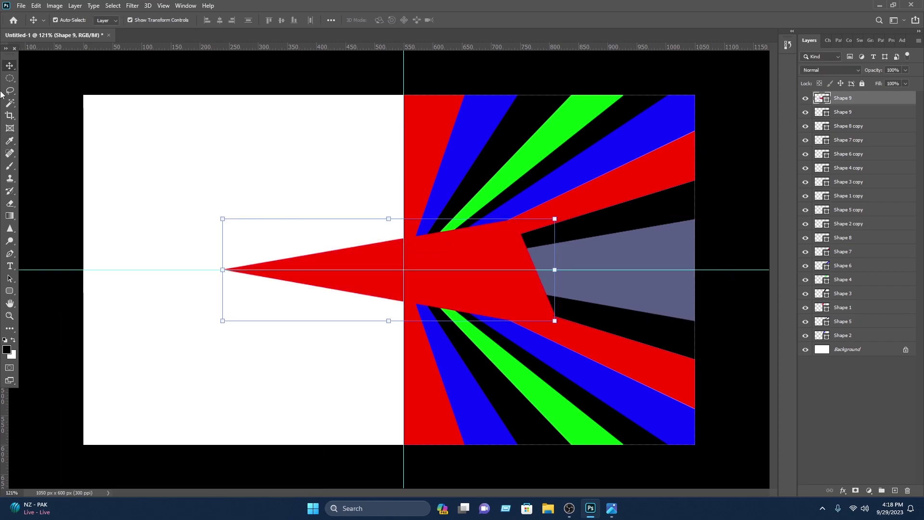
# - Move the red duplicate's tip back to the centre and narrow it vertically so slate-blue strips show above and below it
pyautogui.moveTo(456, 270); pyautogui.dragTo(654, 260)
pyautogui.keyDown('shift'); pyautogui.click(578, 221); pyautogui.keyUp('shift')
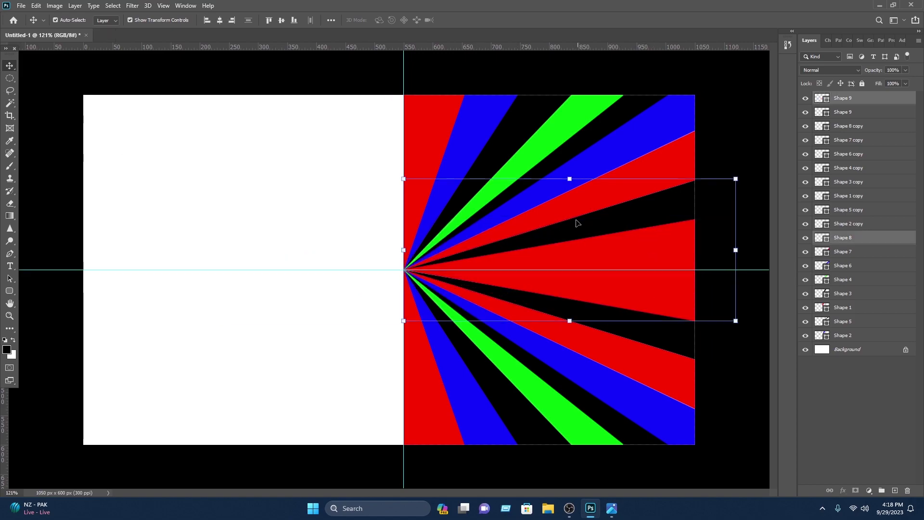
pyautogui.click(619, 266)
pyautogui.moveTo(569, 220); pyautogui.dragTo(570, 244)
pyautogui.moveTo(600, 292); pyautogui.dragTo(599, 276)
pyautogui.moveTo(570, 232); pyautogui.dragTo(571, 239)
pyautogui.moveTo(595, 288); pyautogui.dragTo(595, 284)
pyautogui.press('Return')
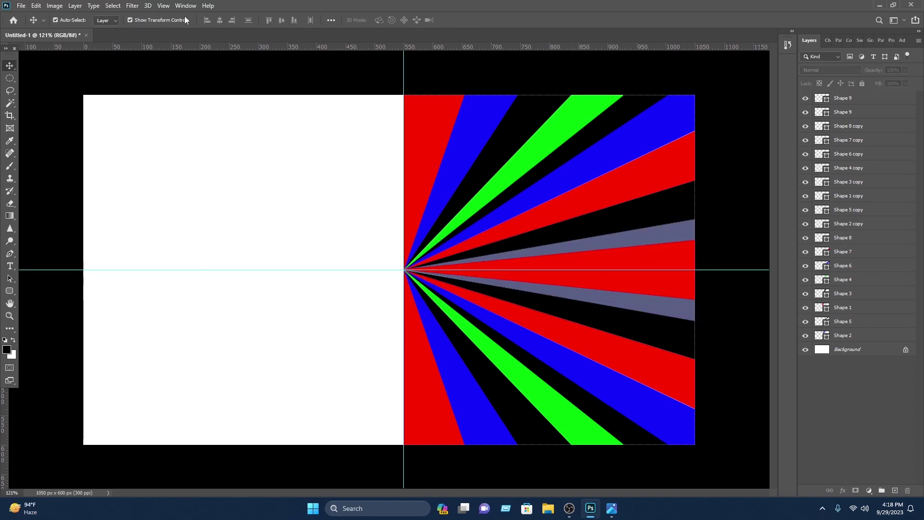
# - Clear all guides from the canvas
pyautogui.click(163, 6)
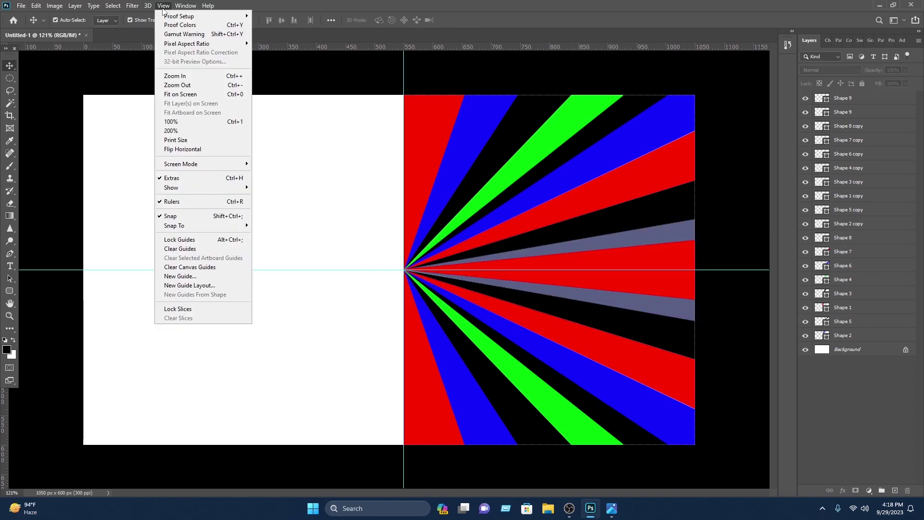
pyautogui.click(208, 249)
# - Apply a blue-to-cyan linear gradient overlay at 90° to the first, red ray (Shape 1) above the centre
pyautogui.click(432, 140)
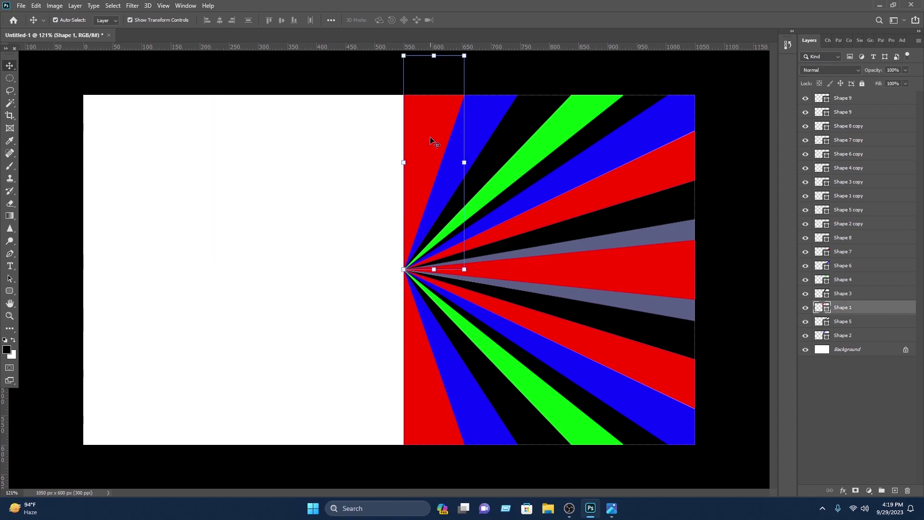
pyautogui.rightClick(846, 312)
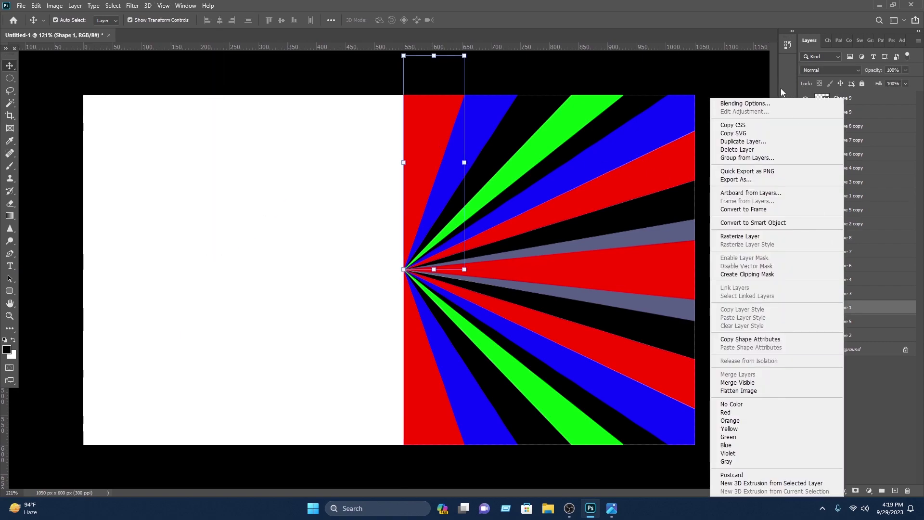
pyautogui.click(756, 104)
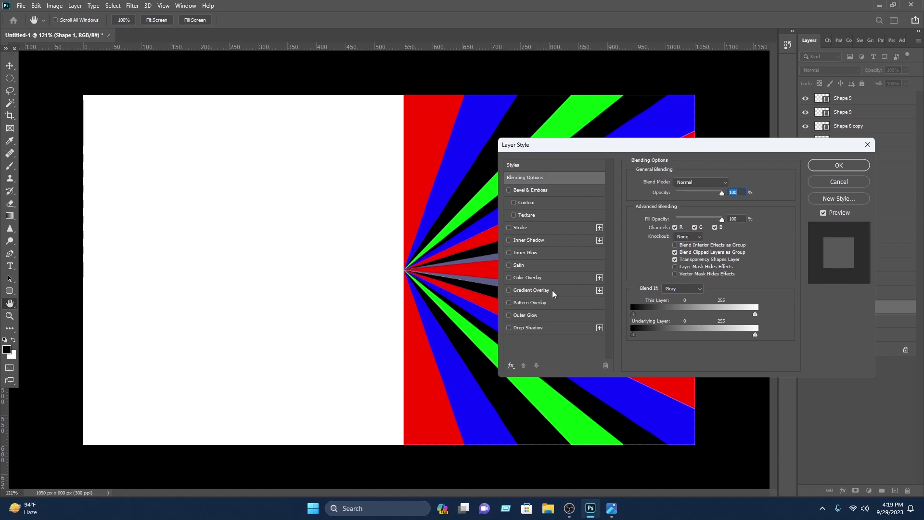
pyautogui.click(532, 290)
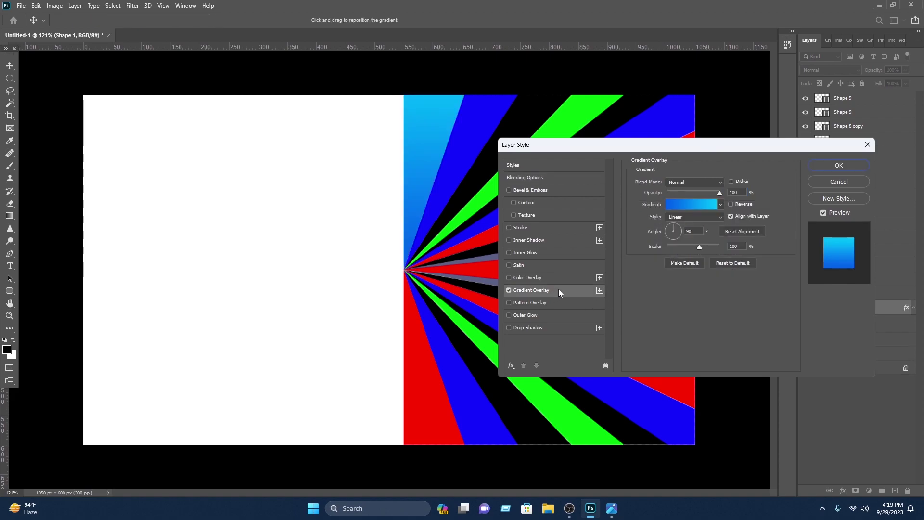
pyautogui.click(839, 166)
pyautogui.click(743, 151)
# - Apply the blue-to-cyan gradient overlay to the second, blue ray (Shape 2) with Reverse turned on
pyautogui.click(479, 130)
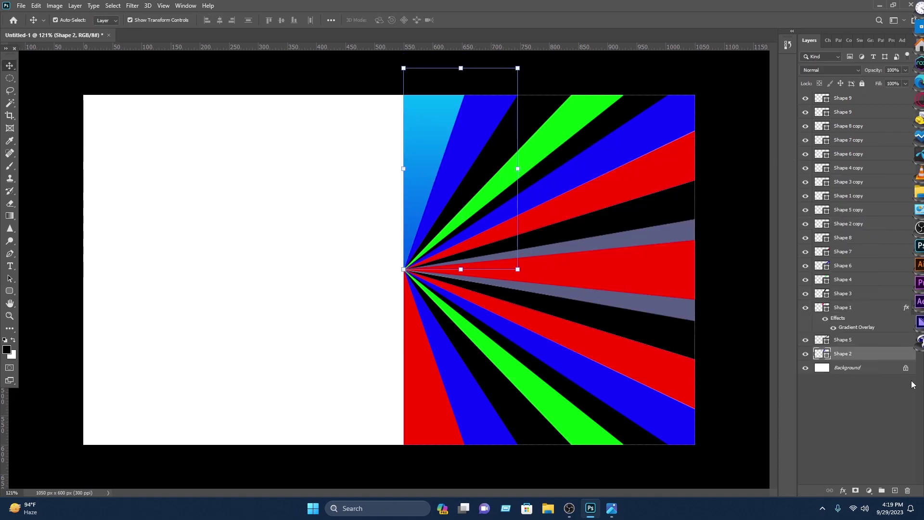
pyautogui.rightClick(846, 354)
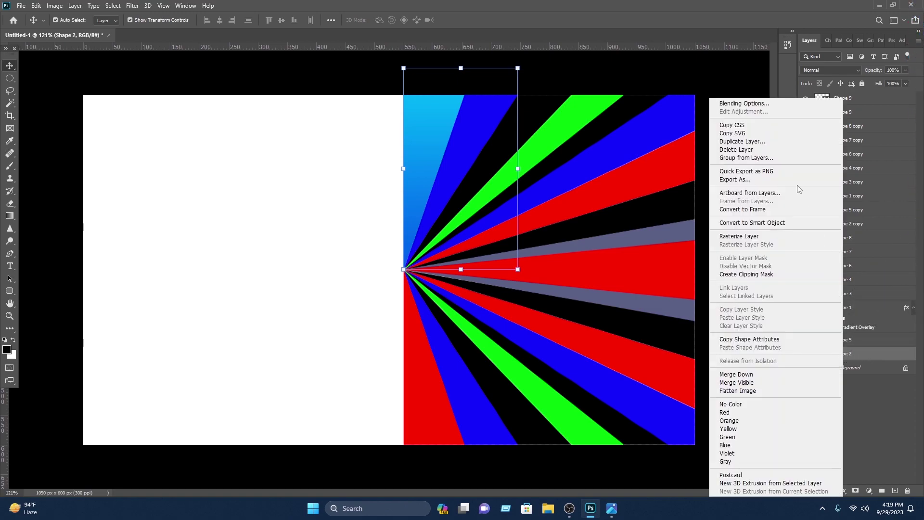
pyautogui.click(764, 105)
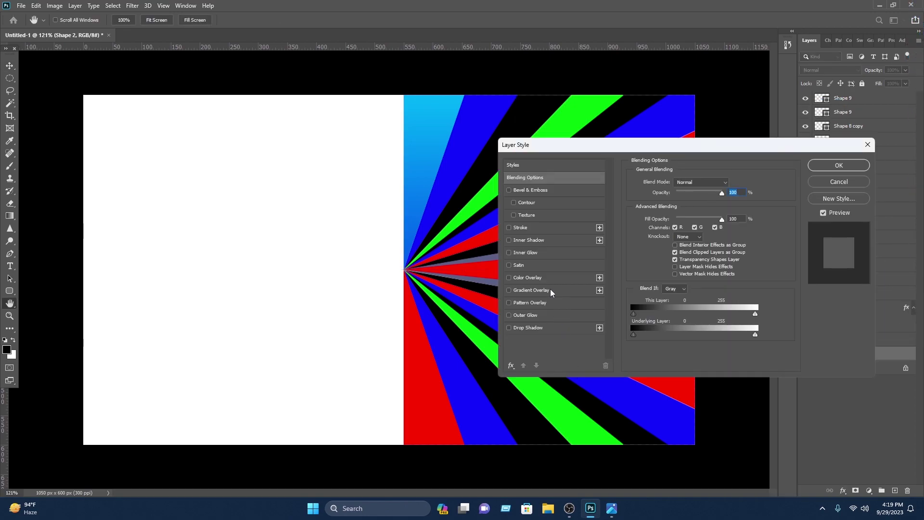
pyautogui.click(531, 289)
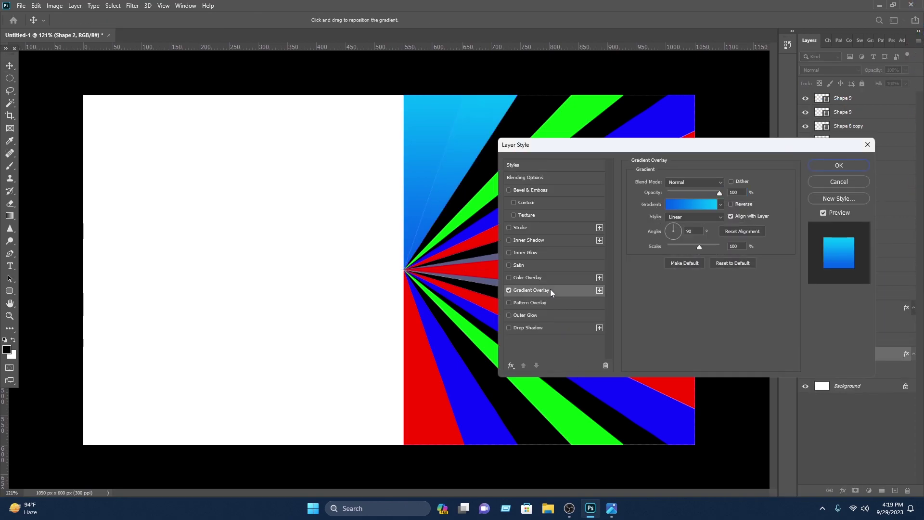
pyautogui.click(742, 205)
pyautogui.click(839, 166)
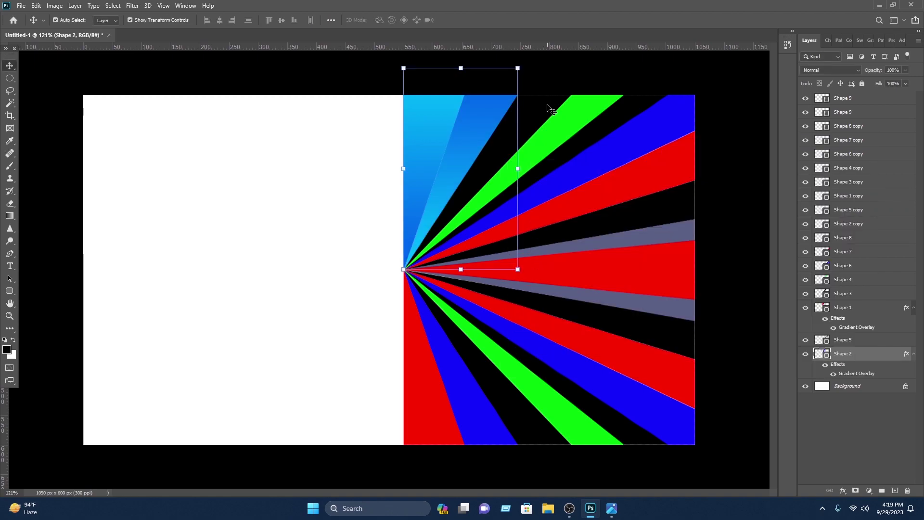
# - Apply the blue-to-cyan gradient overlay to the third, black ray (Shape 3) with Reverse turned off
pyautogui.click(884, 294)
pyautogui.rightClick(874, 292)
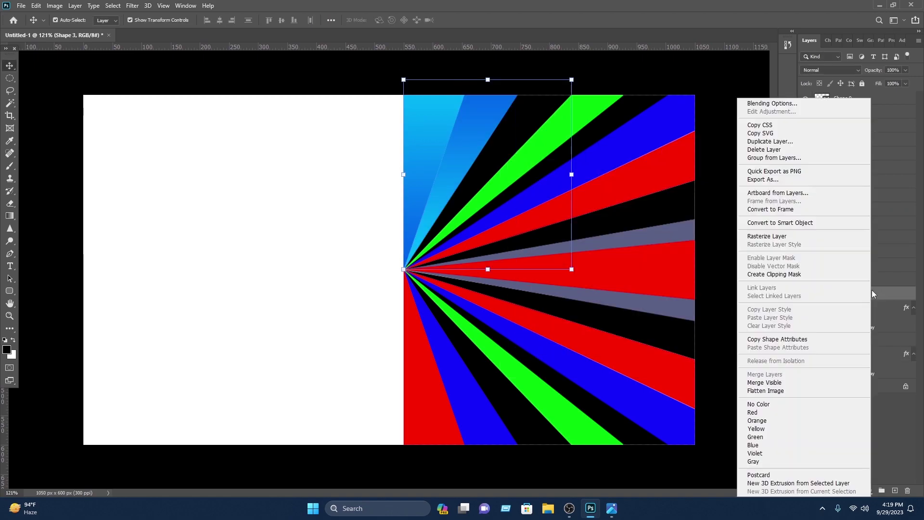
pyautogui.click(807, 105)
pyautogui.click(561, 295)
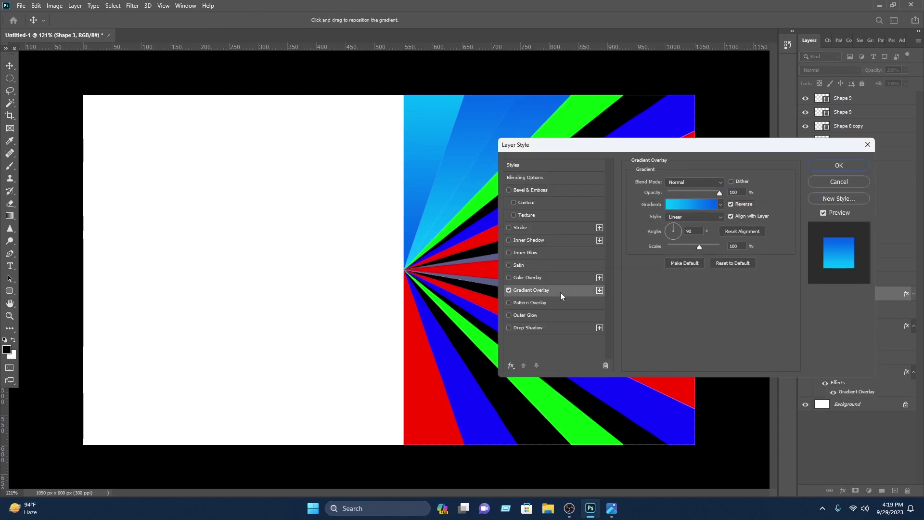
pyautogui.click(730, 204)
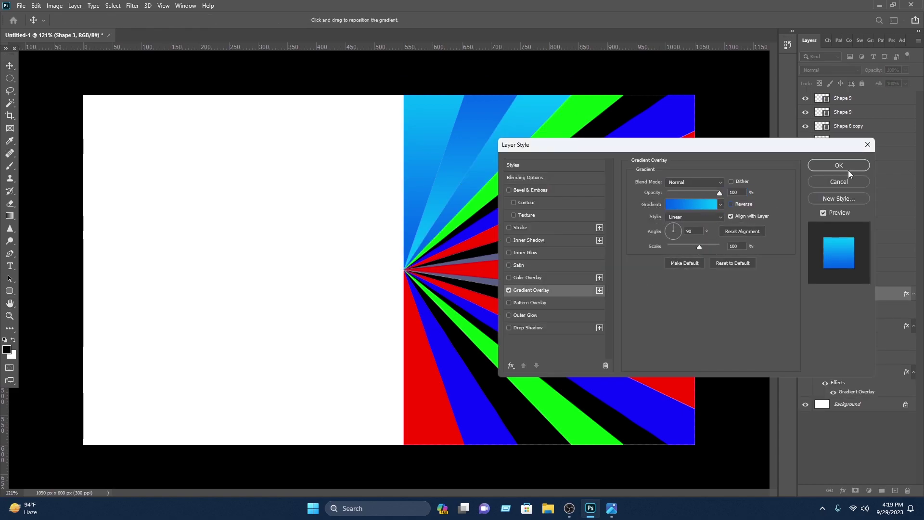
pyautogui.click(840, 166)
pyautogui.click(741, 156)
# - Apply the blue-to-cyan gradient overlay to the fourth, green ray (Shape 4) with Reverse turned on
pyautogui.click(553, 126)
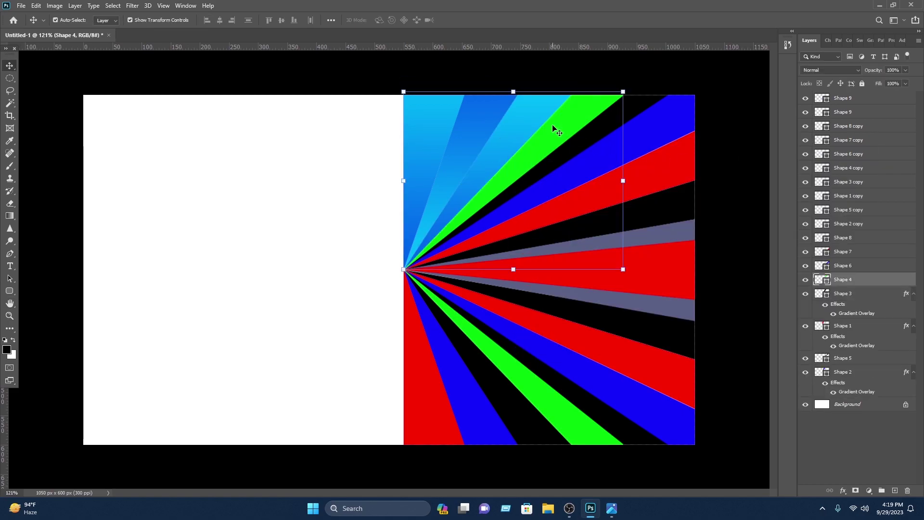
pyautogui.rightClick(858, 279)
pyautogui.click(771, 105)
pyautogui.click(553, 291)
pyautogui.click(739, 204)
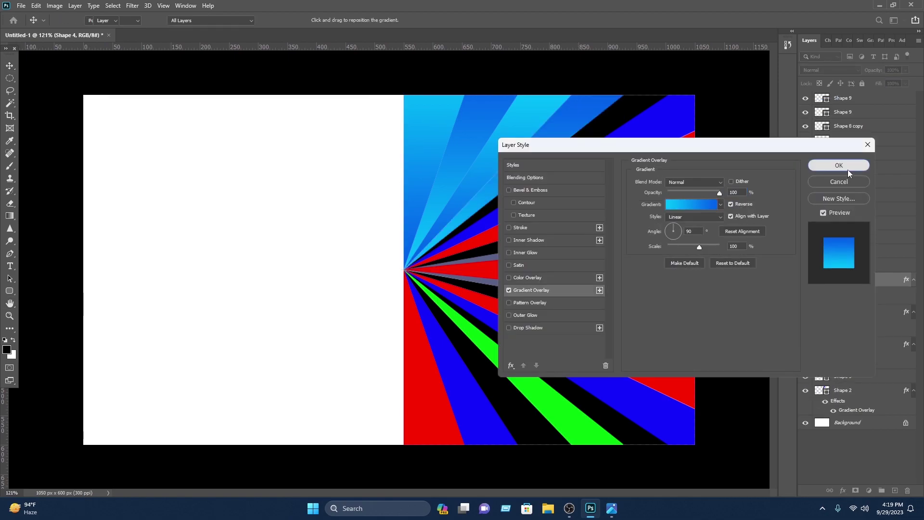
pyautogui.click(838, 165)
# - Give the fifth, black ray (Shape 5) the unreversed blue-to-cyan gradient overlay, with Color Overlay turned off
pyautogui.click(553, 186)
pyautogui.click(551, 280)
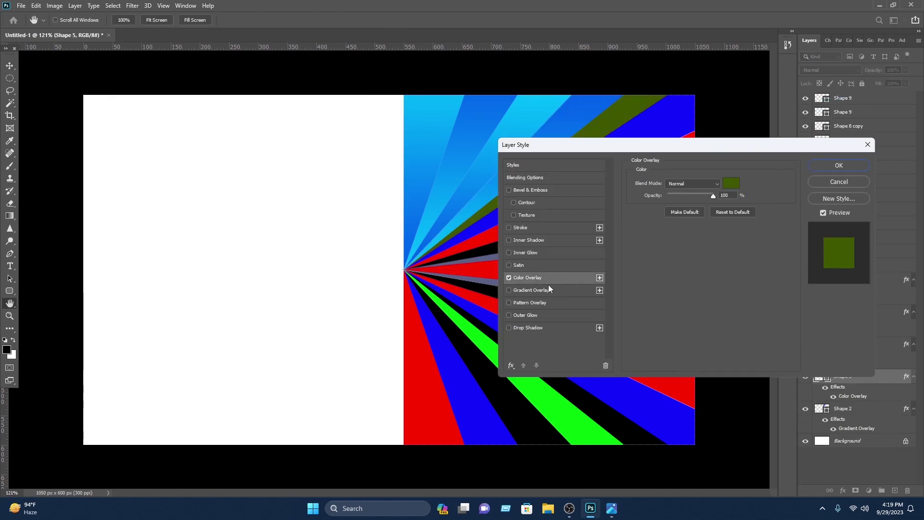
pyautogui.click(509, 278)
pyautogui.click(510, 290)
pyautogui.click(534, 291)
pyautogui.click(732, 204)
pyautogui.moveTo(695, 140); pyautogui.dragTo(608, 191)
pyautogui.click(746, 216)
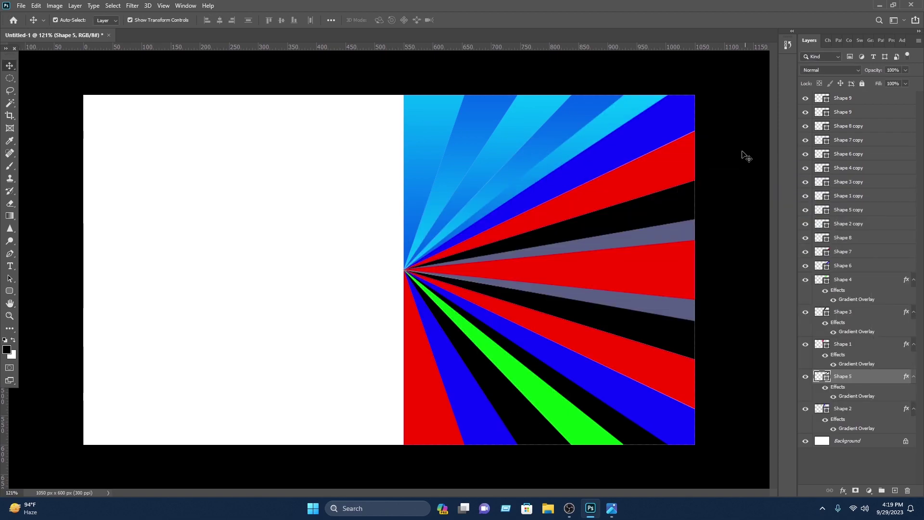
# - Apply the reversed blue-to-cyan gradient overlay to the sixth, blue ray (Shape 6)
pyautogui.click(673, 123)
pyautogui.rightClick(840, 265)
pyautogui.click(739, 106)
pyautogui.click(447, 340)
pyautogui.click(645, 255)
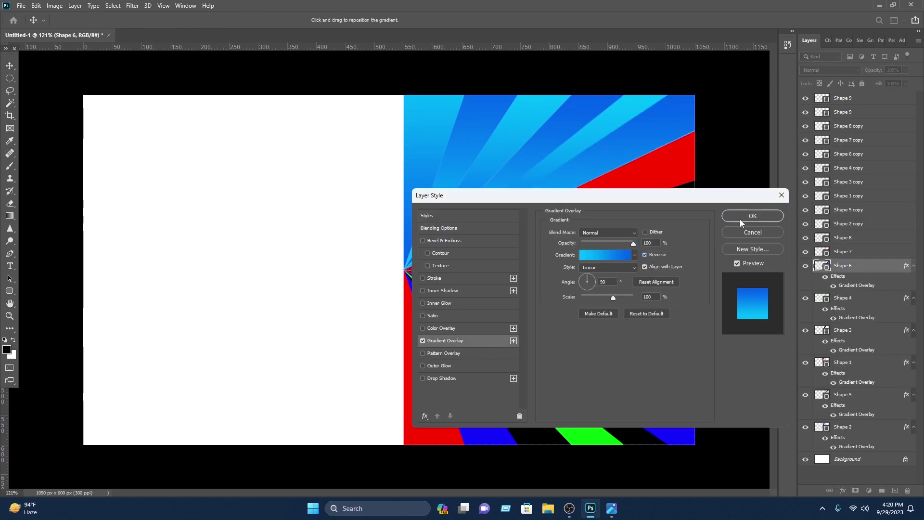
pyautogui.click(740, 216)
# - Apply the unreversed blue-to-cyan gradient overlay to the seventh, red ray (Shape 7)
pyautogui.rightClick(888, 252)
pyautogui.click(790, 105)
pyautogui.click(447, 340)
pyautogui.moveTo(605, 200); pyautogui.dragTo(547, 212)
pyautogui.click(587, 266)
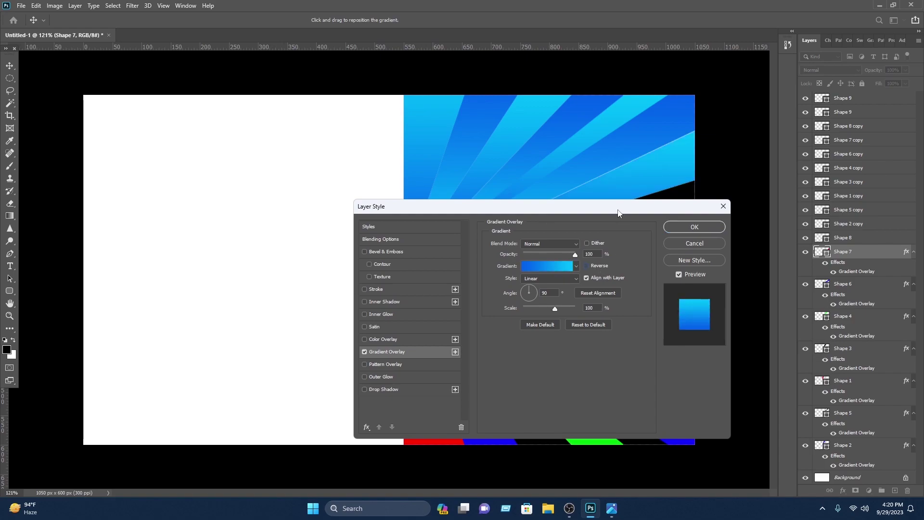
pyautogui.click(700, 228)
pyautogui.click(711, 228)
# - Apply the reversed blue-to-cyan gradient overlay to the eighth, black ray (Shape 8) and deselect it
pyautogui.rightClick(842, 234)
pyautogui.click(741, 106)
pyautogui.click(280, 409)
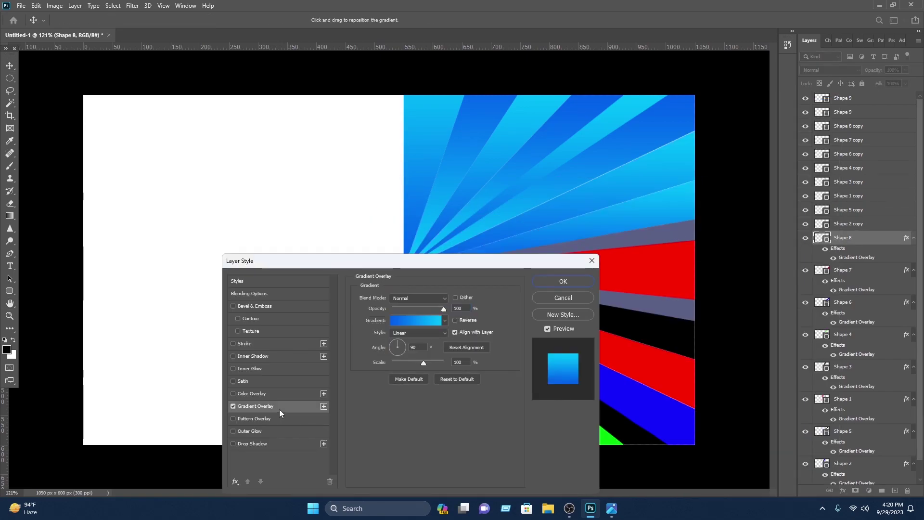
pyautogui.click(456, 320)
pyautogui.click(575, 282)
pyautogui.click(749, 218)
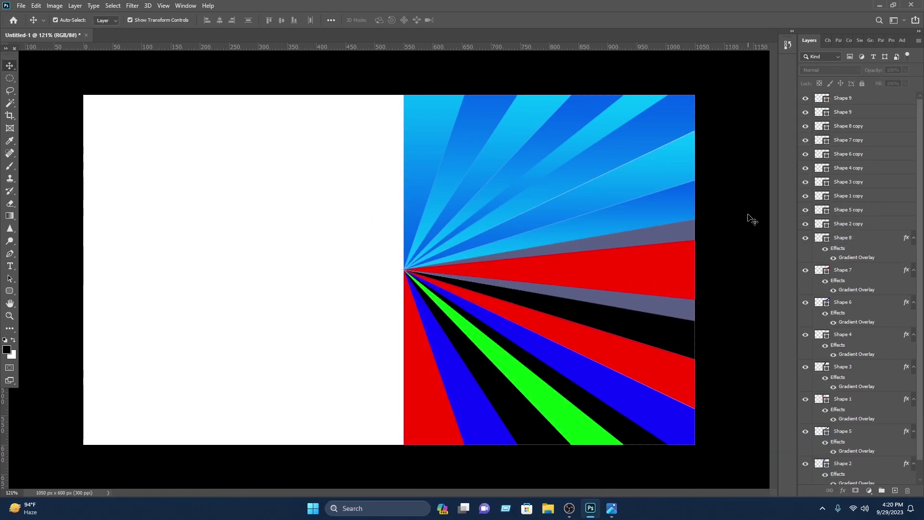
# - Apply the reversed blue-to-cyan gradient overlay to the mirrored black ray directly below the slate-blue strip (Shape 8 copy)
pyautogui.click(570, 316)
pyautogui.rightClick(848, 127)
pyautogui.click(741, 105)
pyautogui.click(275, 406)
pyautogui.moveTo(383, 261); pyautogui.dragTo(173, 162)
pyautogui.click(332, 185)
# - Apply the blue-to-cyan gradient overlay to the mirrored red ray (Shape 7 copy) with Reverse turned off
pyautogui.rightClick(848, 159)
pyautogui.click(741, 101)
pyautogui.click(66, 306)
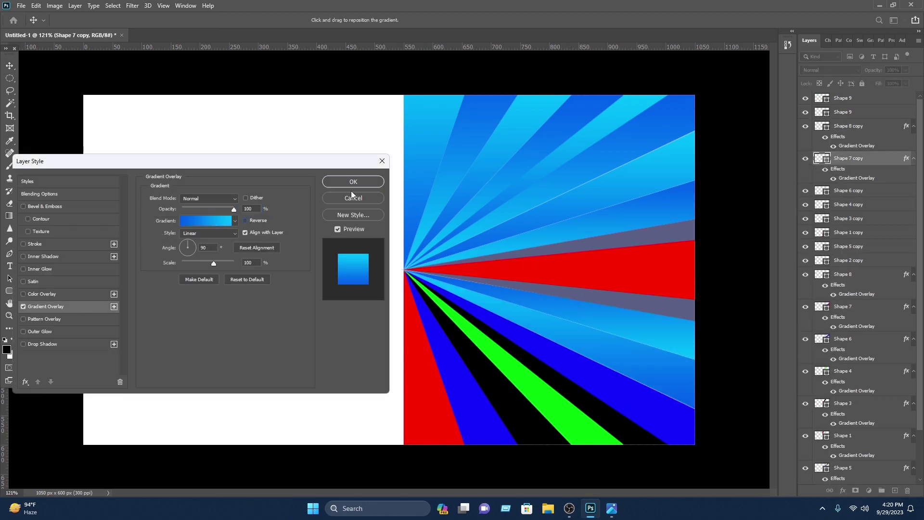
pyautogui.click(334, 186)
# - Apply the reversed blue-to-cyan gradient overlay to the mirrored blue ray at the lower-right canvas corner (Shape 6 copy)
pyautogui.click(860, 192)
pyautogui.rightClick(859, 192)
pyautogui.click(741, 101)
pyautogui.click(66, 306)
pyautogui.click(352, 182)
# - Apply the unreversed blue-to-cyan gradient overlay to the mirrored black ray beside the lower green ray (Shape 5 copy)
pyautogui.click(503, 351)
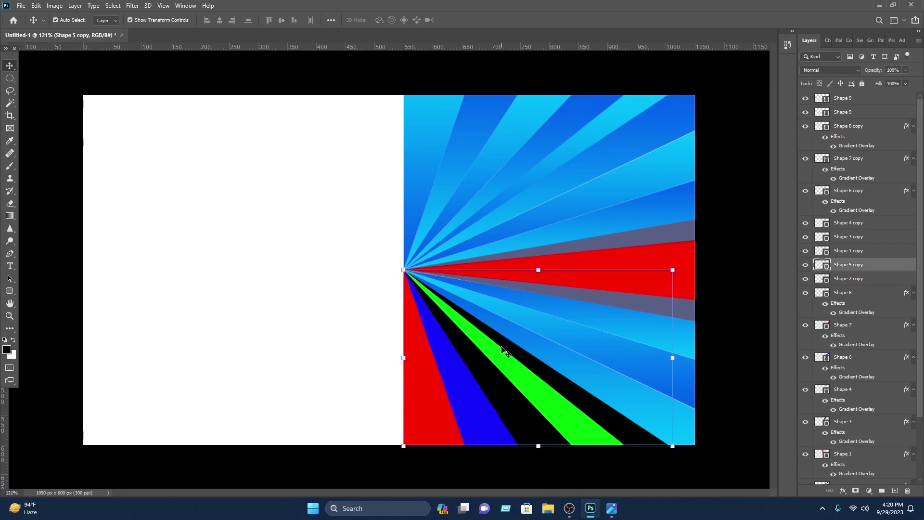
pyautogui.rightClick(849, 265)
pyautogui.click(741, 101)
pyautogui.click(91, 307)
pyautogui.click(353, 181)
# - Apply the reversed blue-to-cyan gradient overlay to the mirrored green ray (Shape 4 copy)
pyautogui.click(565, 385)
pyautogui.rightClick(848, 222)
pyautogui.click(741, 101)
pyautogui.click(66, 307)
pyautogui.click(354, 182)
# - Apply the blue-to-cyan gradient overlay to the last mirrored black ray (Shape 3 copy) with Reverse turned off
pyautogui.click(488, 374)
pyautogui.rightClick(865, 258)
pyautogui.click(742, 101)
pyautogui.click(66, 306)
pyautogui.click(254, 220)
pyautogui.click(353, 182)
# - Apply the blue-to-cyan gradient overlay to the remaining mirrored blue ray (Shape 2 copy) with Reverse turned on
pyautogui.click(474, 409)
pyautogui.rightClick(863, 334)
pyautogui.click(741, 101)
pyautogui.click(66, 307)
pyautogui.click(254, 220)
pyautogui.click(353, 181)
# - Apply the blue-to-cyan gradient overlay to the mirrored red ray (Shape 1 copy) with Reverse turned off
pyautogui.click(428, 427)
pyautogui.click(429, 427)
pyautogui.rightClick(848, 287)
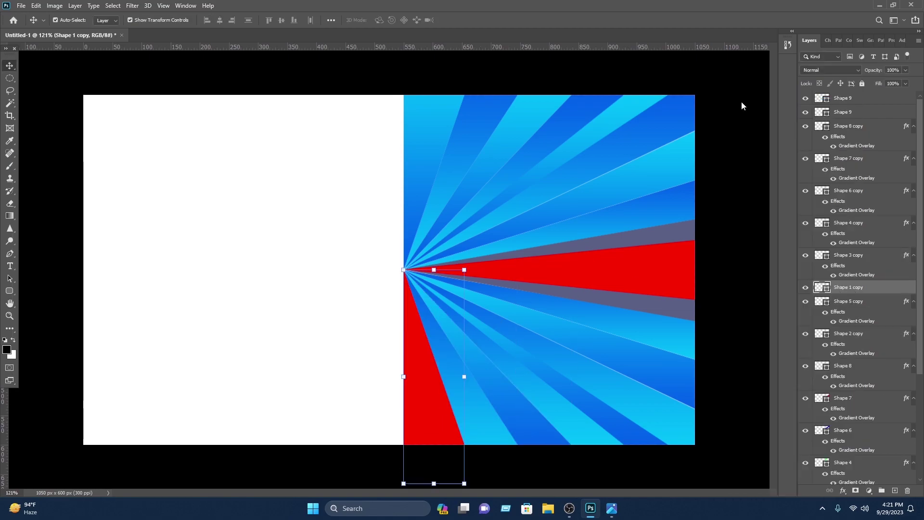
pyautogui.click(741, 101)
pyautogui.click(66, 306)
pyautogui.click(254, 220)
pyautogui.click(353, 182)
# - Recolour the wider grey centre ray (lower Shape 9) to dark navy blue
pyautogui.click(845, 111)
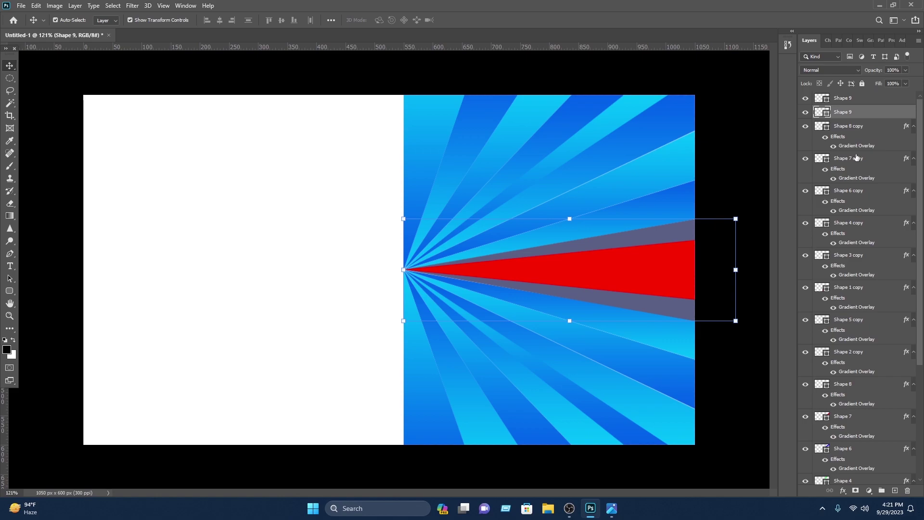
pyautogui.doubleClick(822, 112)
pyautogui.click(189, 386)
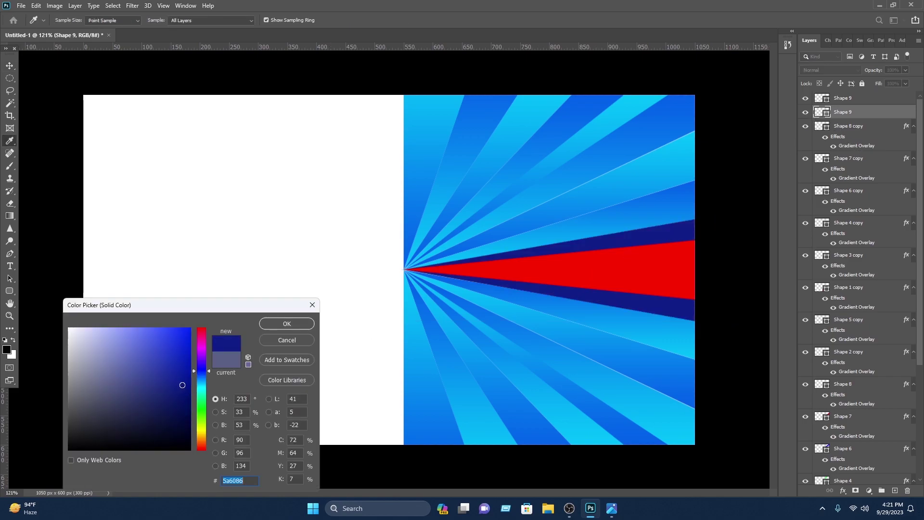
pyautogui.click(290, 327)
# - Recolour the red centre ray (upper Shape 9) to light blue
pyautogui.click(625, 272)
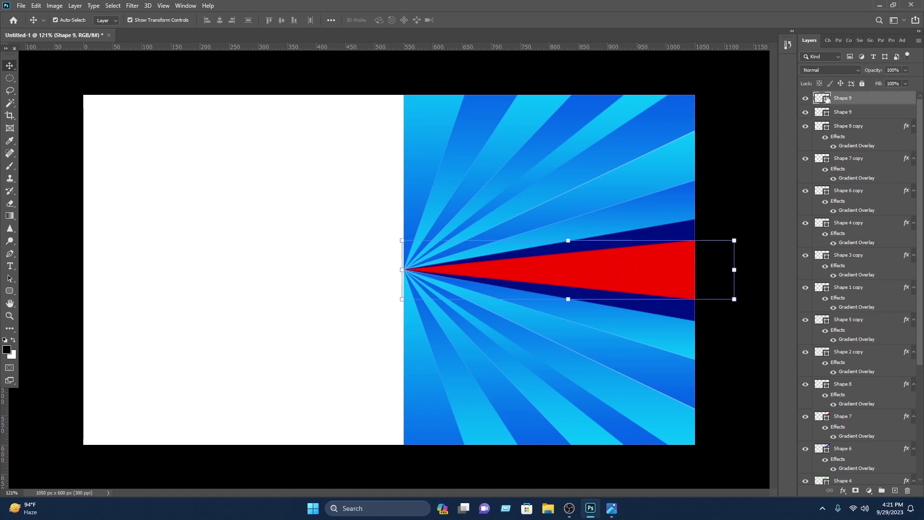
pyautogui.doubleClick(823, 98)
pyautogui.click(652, 134)
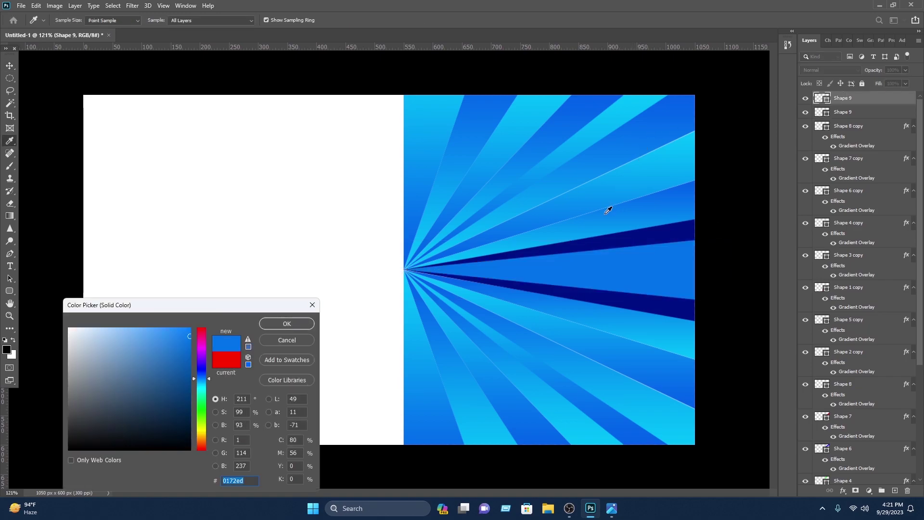
pyautogui.click(159, 327)
pyautogui.click(303, 328)
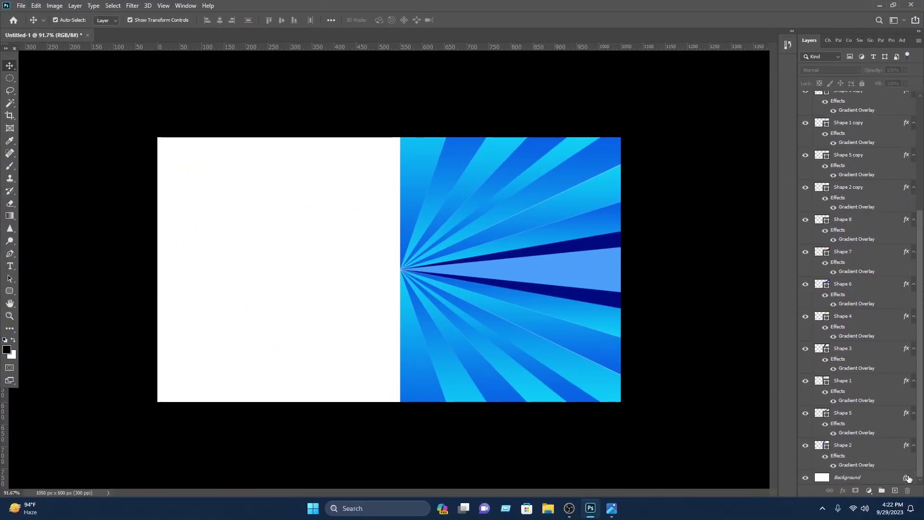
# - Unlock the Background layer and apply a navy Color Overlay of 000c65 to it
pyautogui.click(907, 478)
pyautogui.doubleClick(824, 481)
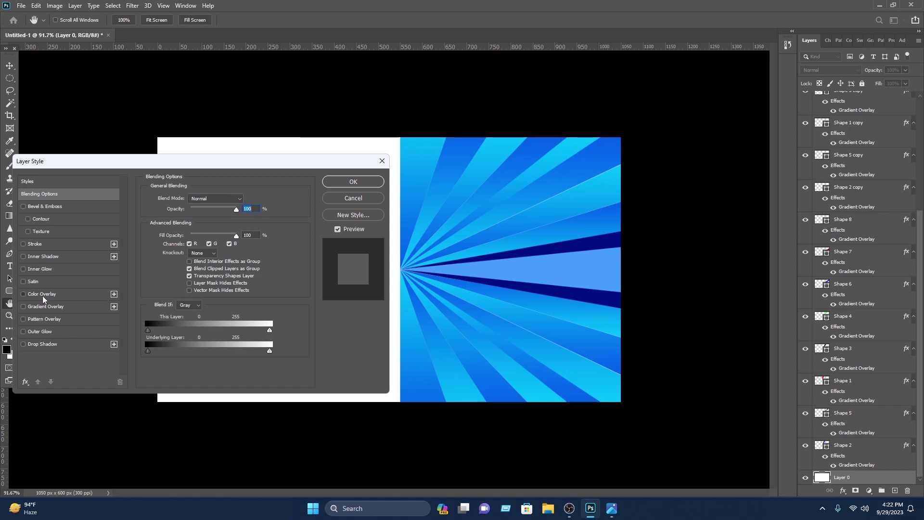
pyautogui.click(43, 297)
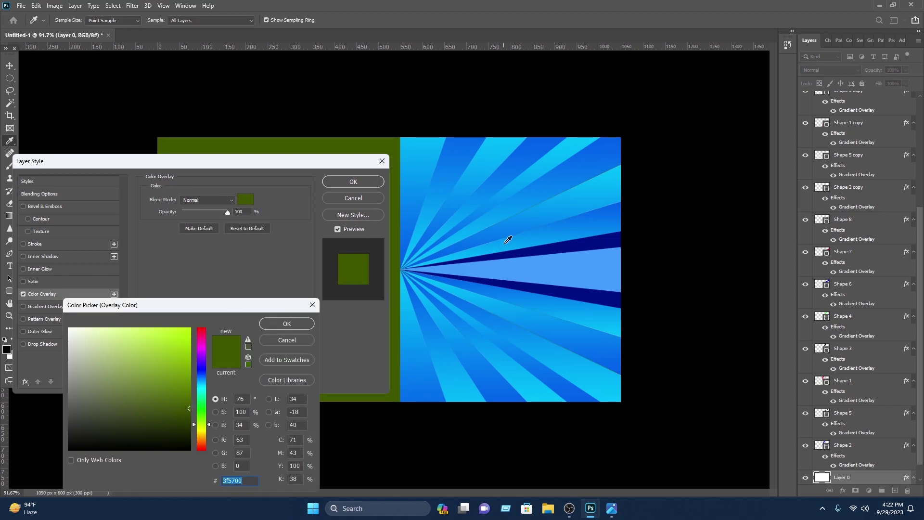
pyautogui.click(546, 285)
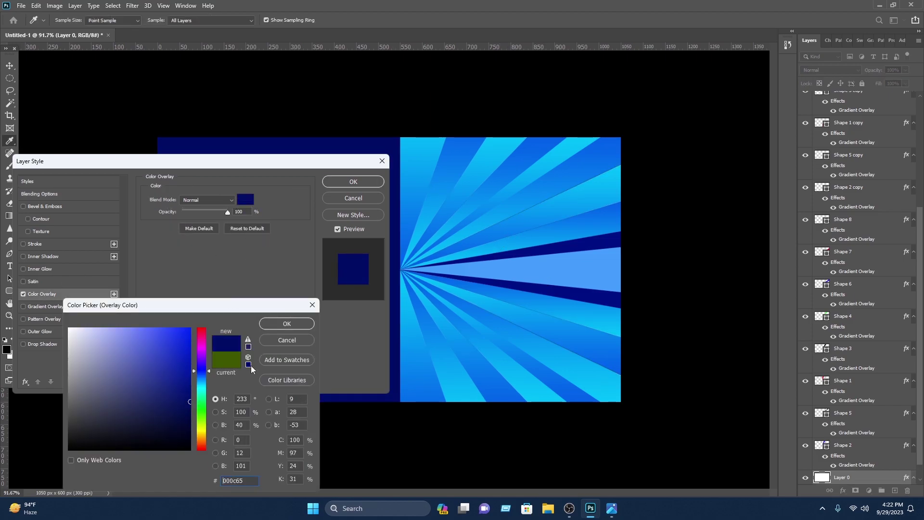
pyautogui.click(287, 323)
pyautogui.click(357, 180)
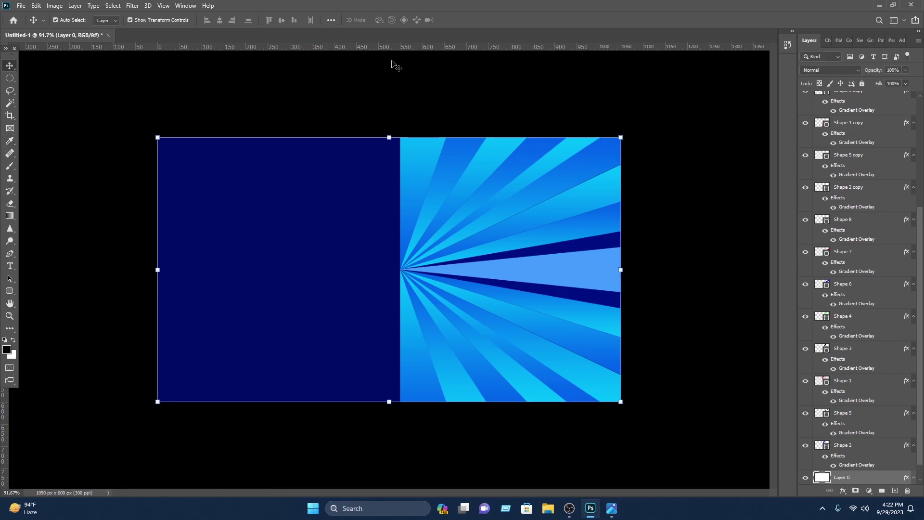
pyautogui.click(671, 103)
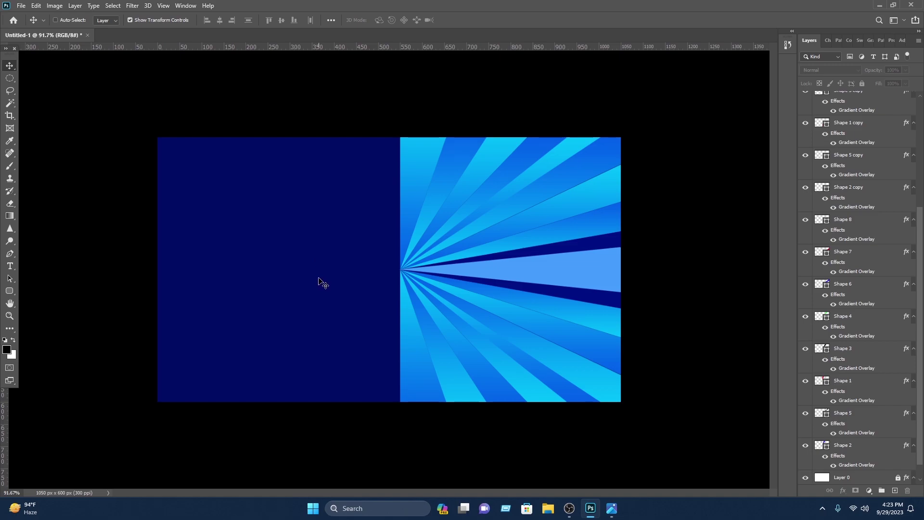
# - Paste the name header and contact details with their icons, and arrange them on the navy half of the card
pyautogui.hotkey('ctrl', 'v')
pyautogui.moveTo(368, 194); pyautogui.dragTo(243, 187)
pyautogui.moveTo(168, 161); pyautogui.dragTo(373, 221)
pyautogui.moveTo(270, 187); pyautogui.dragTo(267, 168)
pyautogui.moveTo(333, 354); pyautogui.dragTo(176, 255)
pyautogui.moveTo(263, 265); pyautogui.dragTo(263, 245)
# - Open lovepik-blue-technology-background-image_401503983.jpg from the Downloads folder
pyautogui.click(21, 5)
pyautogui.click(28, 27)
pyautogui.scroll(1, 58, 120)
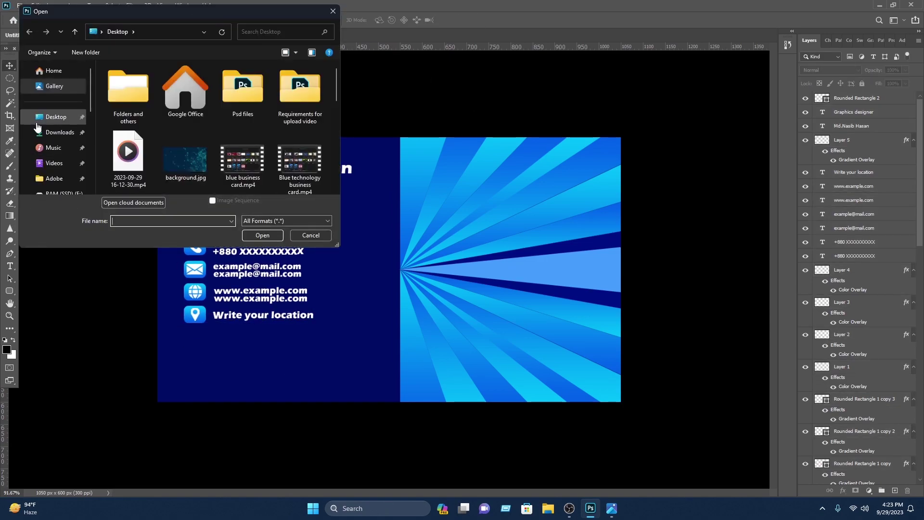
pyautogui.click(60, 132)
pyautogui.click(189, 83)
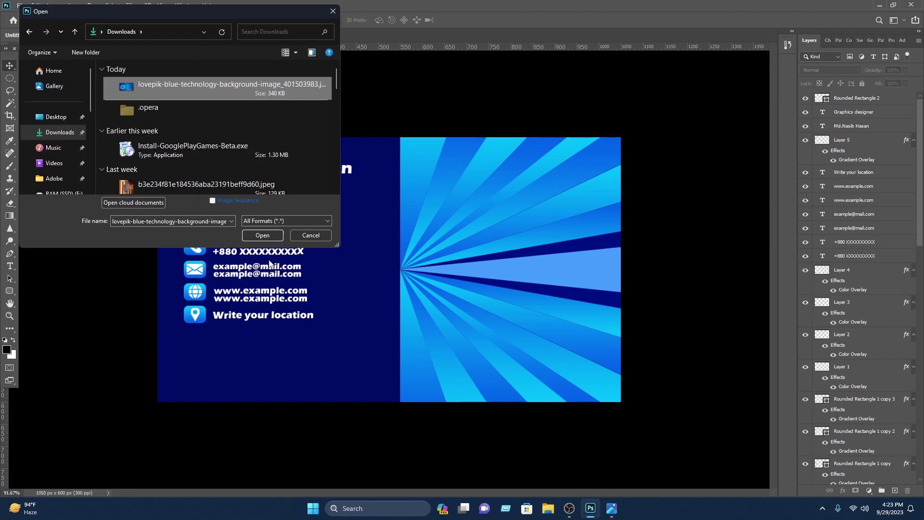
pyautogui.click(263, 235)
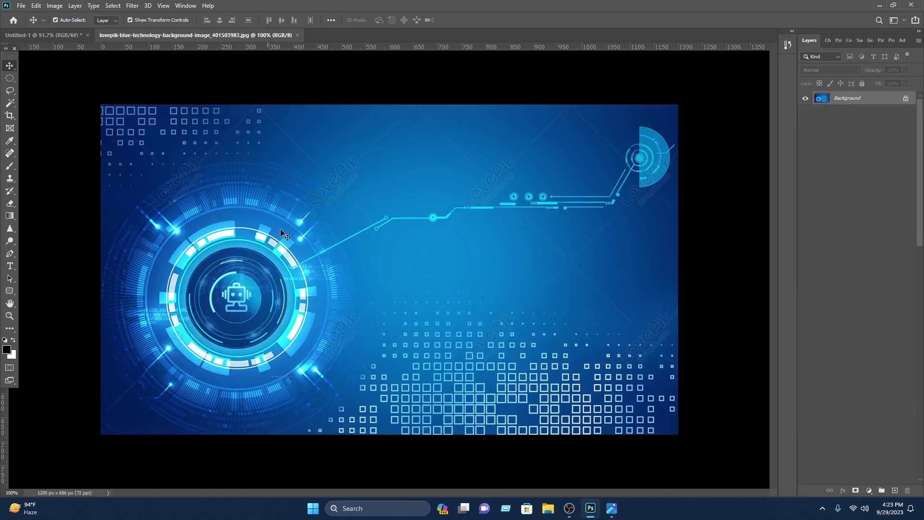
# - Select the glowing technology circle with an elliptical marquee feathered by 50 px
pyautogui.click(10, 81)
pyautogui.rightClick(10, 79)
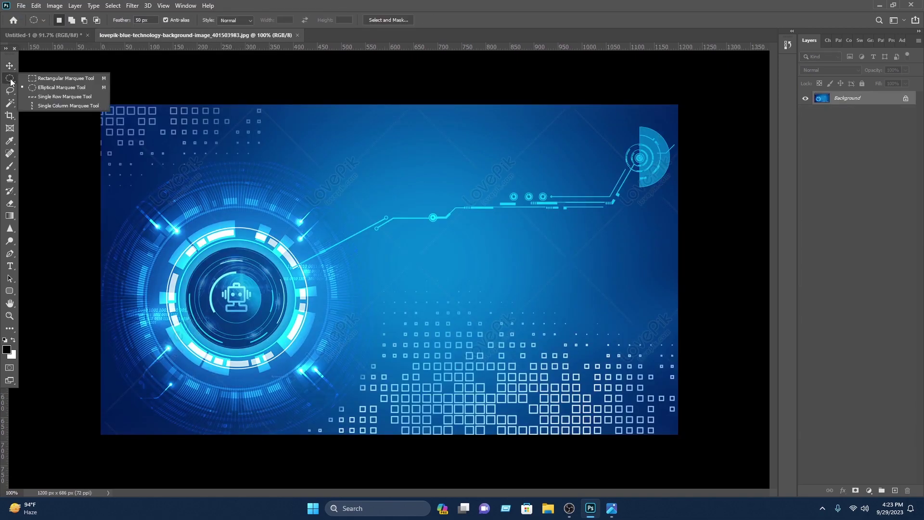
pyautogui.click(62, 86)
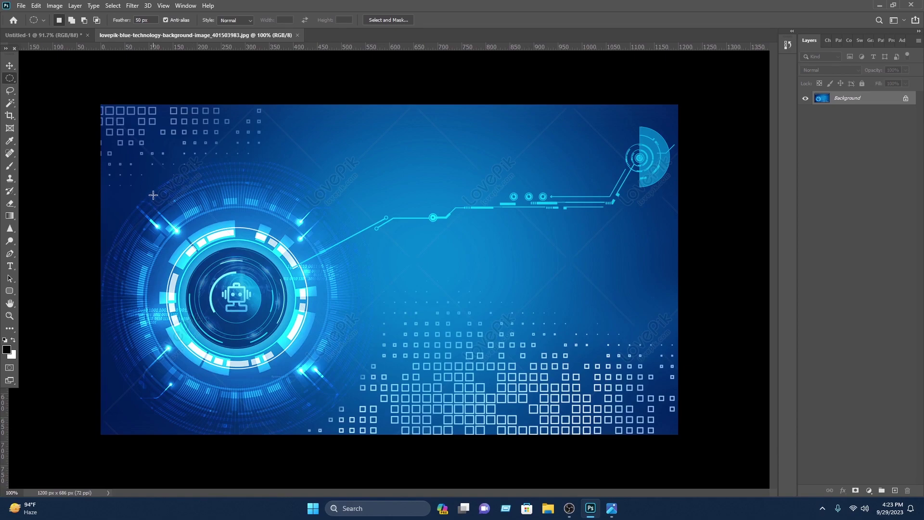
pyautogui.moveTo(144, 186); pyautogui.dragTo(390, 454)
pyautogui.moveTo(374, 383); pyautogui.dragTo(347, 354)
# - Move the selected technology circle into the business card document, scale it to 58.64%, and place it over the rays
pyautogui.click(10, 66)
pyautogui.moveTo(239, 287); pyautogui.dragTo(449, 317)
pyautogui.moveTo(473, 241); pyautogui.dragTo(532, 182)
pyautogui.click(670, 244)
pyautogui.click(570, 257)
pyautogui.moveTo(674, 244); pyautogui.dragTo(553, 246)
pyautogui.moveTo(466, 277); pyautogui.dragTo(526, 284)
# - Set the technology circle layer's blend mode to Multiply and shift the circle slightly right
pyautogui.click(830, 70)
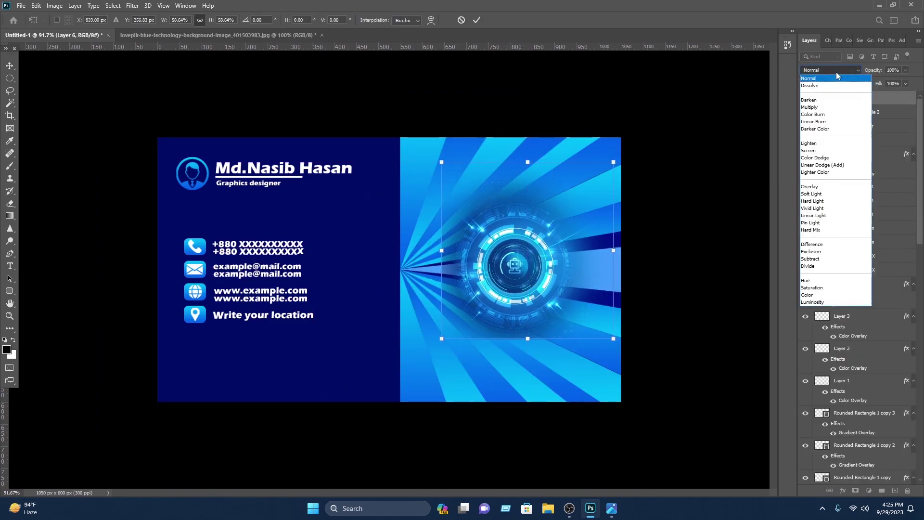
pyautogui.click(813, 107)
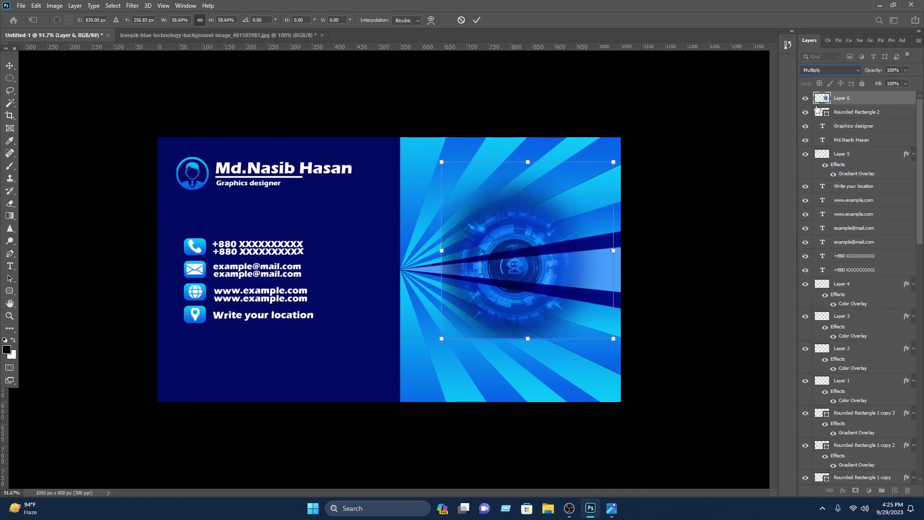
pyautogui.moveTo(568, 219); pyautogui.dragTo(575, 220)
pyautogui.click(500, 118)
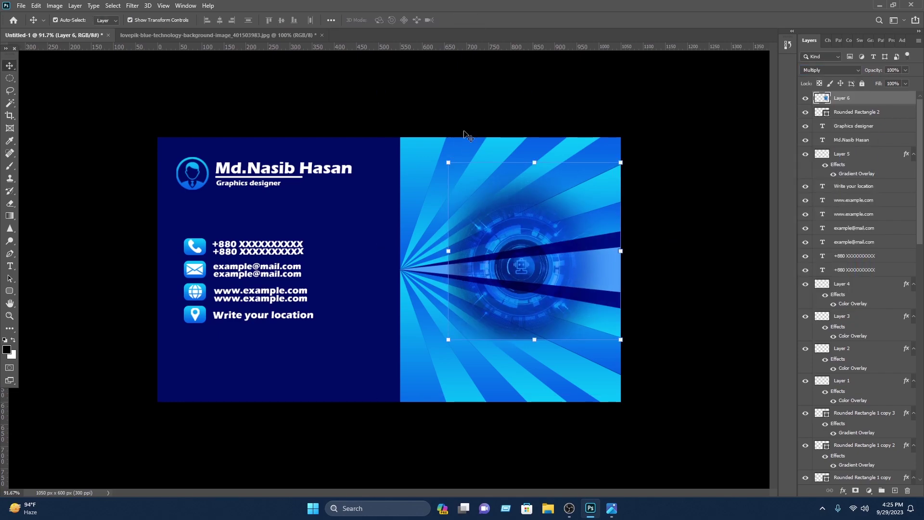
pyautogui.click(457, 133)
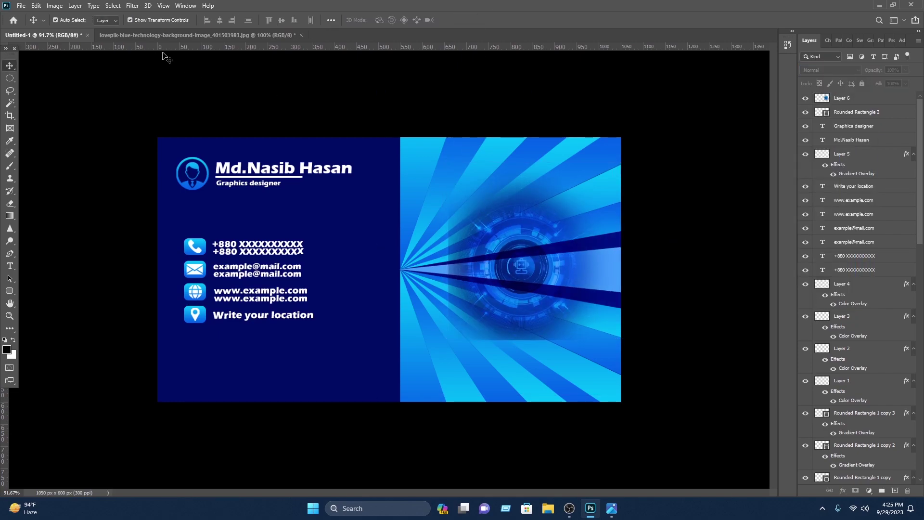
# - Close the technology background image and open the logo file Nasib IT.png
pyautogui.click(304, 35)
pyautogui.click(459, 189)
pyautogui.click(21, 5)
pyautogui.click(27, 25)
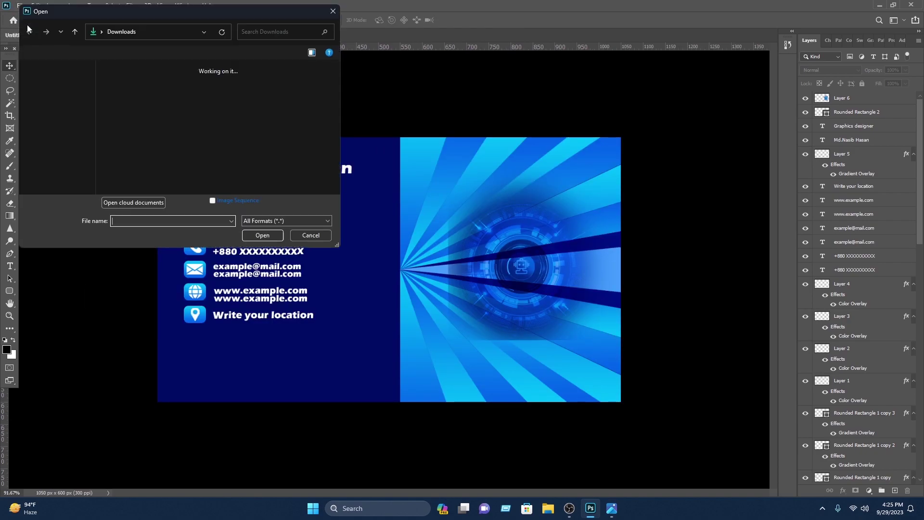
pyautogui.click(60, 129)
pyautogui.doubleClick(160, 168)
pyautogui.click(130, 111)
pyautogui.click(262, 235)
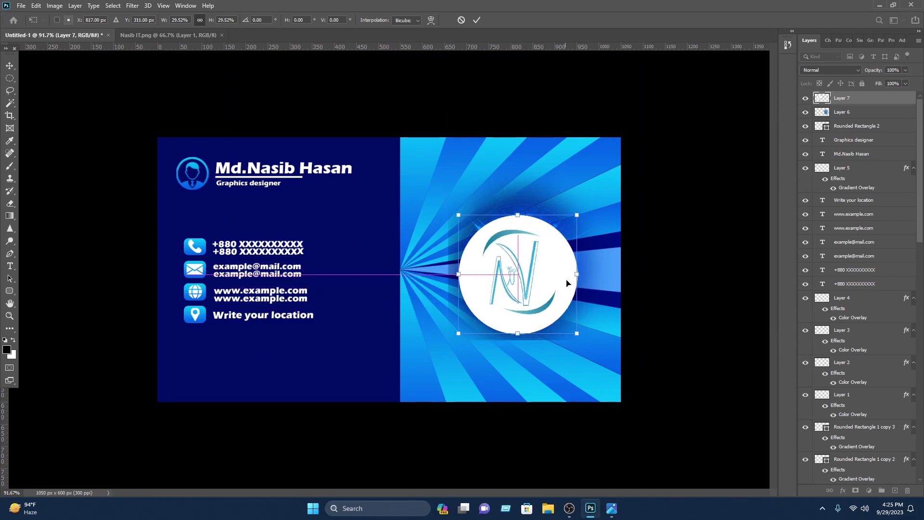
# - Scale down the round white logo and centre it over the glowing technology circle
pyautogui.moveTo(500, 260); pyautogui.dragTo(519, 270)
pyautogui.moveTo(560, 267); pyautogui.dragTo(540, 271)
pyautogui.click(476, 20)
pyautogui.click(592, 132)
# - Paste the company name "Nasib IT" with its underline and tagline, and place them below the logo
pyautogui.click(530, 284)
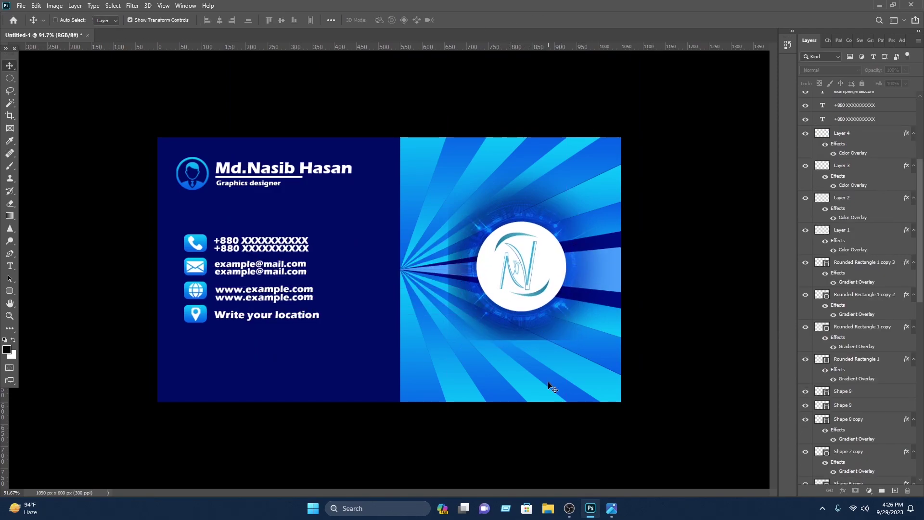
pyautogui.hotkey('ctrl', 'v')
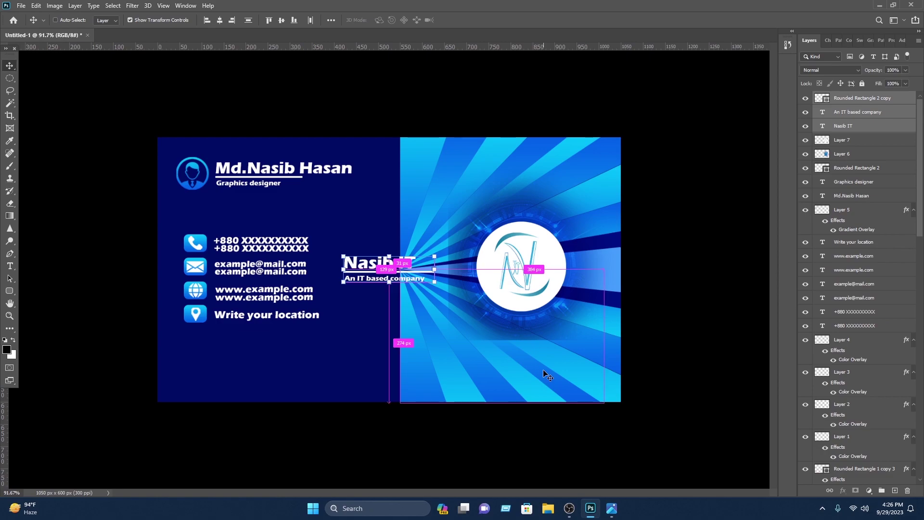
pyautogui.moveTo(384, 262); pyautogui.dragTo(538, 344)
# - Move the logo and the glowing technology circle together left, close to the origin of the rays
pyautogui.click(546, 249)
pyautogui.click(535, 248)
pyautogui.keyDown('ctrl'); pyautogui.click(865, 156); pyautogui.keyUp('ctrl')
pyautogui.moveTo(532, 273); pyautogui.dragTo(485, 269)
# - Move the company name, underline and tagline onto the light blue ray beside the logo
pyautogui.click(538, 357)
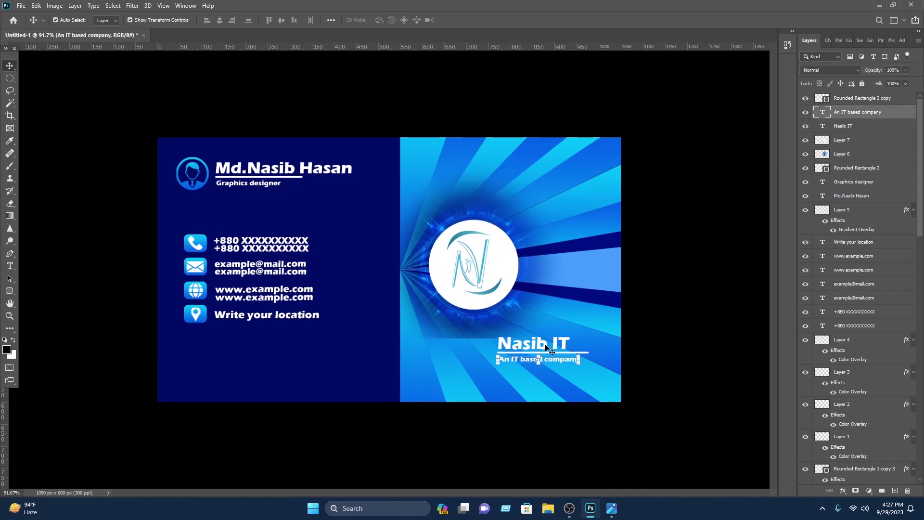
pyautogui.keyDown('shift'); pyautogui.click(544, 352); pyautogui.keyUp('shift')
pyautogui.keyDown('shift'); pyautogui.click(545, 345); pyautogui.keyUp('shift')
pyautogui.moveTo(546, 345); pyautogui.dragTo(573, 266)
pyautogui.click(651, 123)
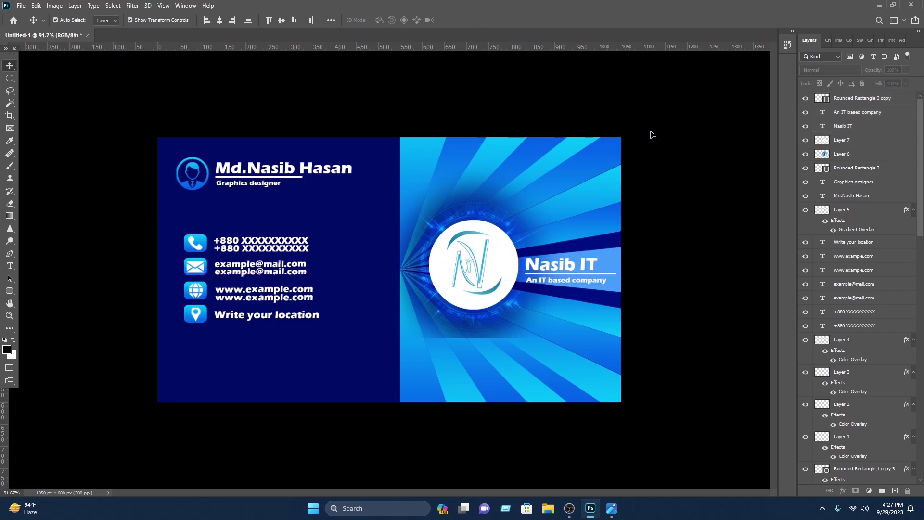
# - Scale the white logo down slightly and nudge it down to centre it on the middle ray
pyautogui.click(494, 282)
pyautogui.keyDown('shift'); pyautogui.click(418, 274); pyautogui.keyUp('shift')
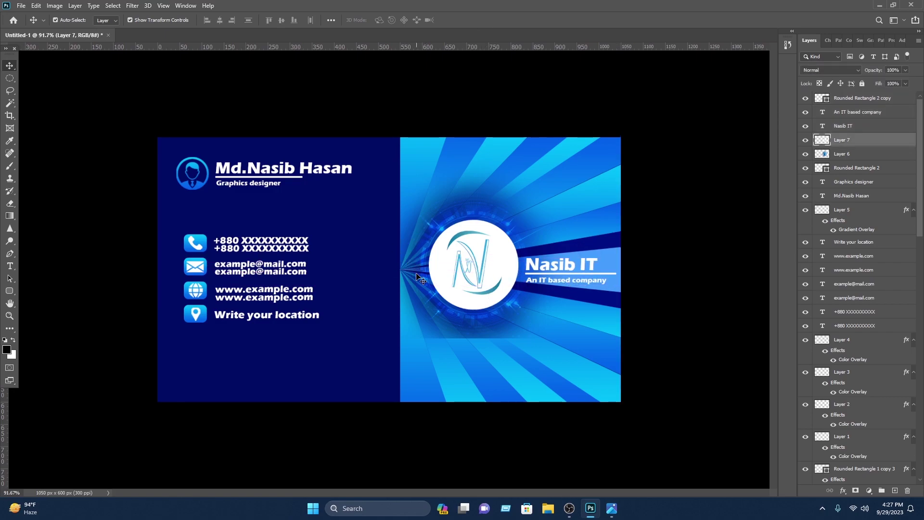
pyautogui.moveTo(573, 250); pyautogui.dragTo(561, 249)
pyautogui.moveTo(492, 279); pyautogui.dragTo(492, 284)
# - Shrink the company name, underline and tagline slightly and move them closer to the logo
pyautogui.click(585, 266)
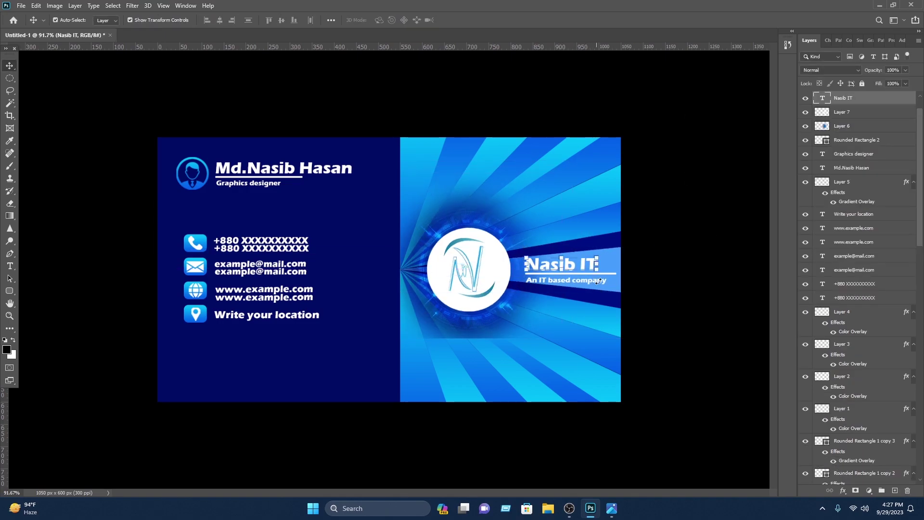
pyautogui.moveTo(588, 283); pyautogui.dragTo(581, 282)
pyautogui.click(687, 242)
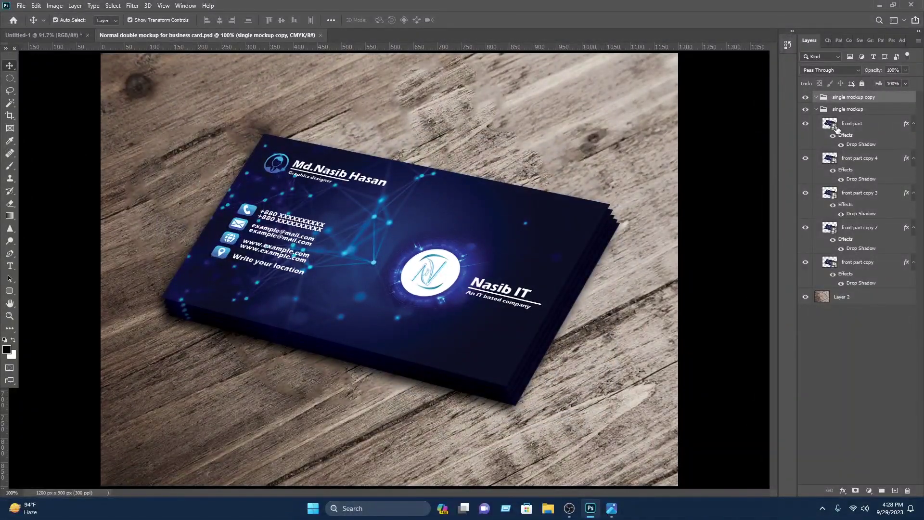
# - Open the "front part" smart object of the business card mockup and delete its existing card artwork
pyautogui.doubleClick(833, 126)
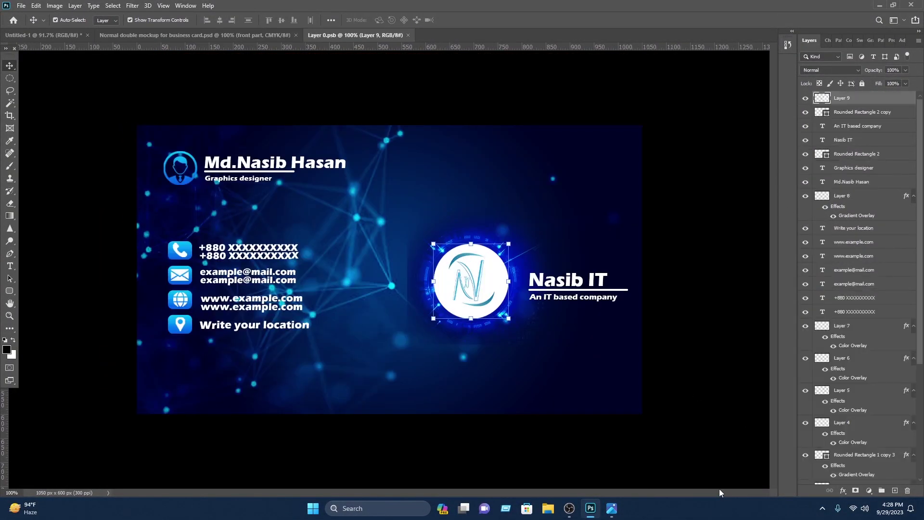
pyautogui.moveTo(717, 463); pyautogui.dragTo(101, 62)
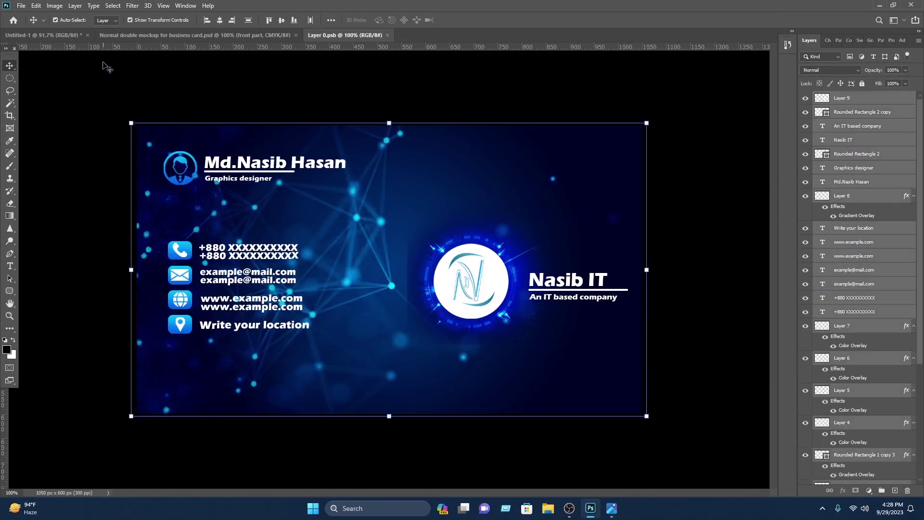
pyautogui.press('Delete')
# - Copy the complete card artwork from Untitled-1 into Layer 0.psb and align it to the canvas
pyautogui.click(62, 31)
pyautogui.scroll(-5, 887, 361)
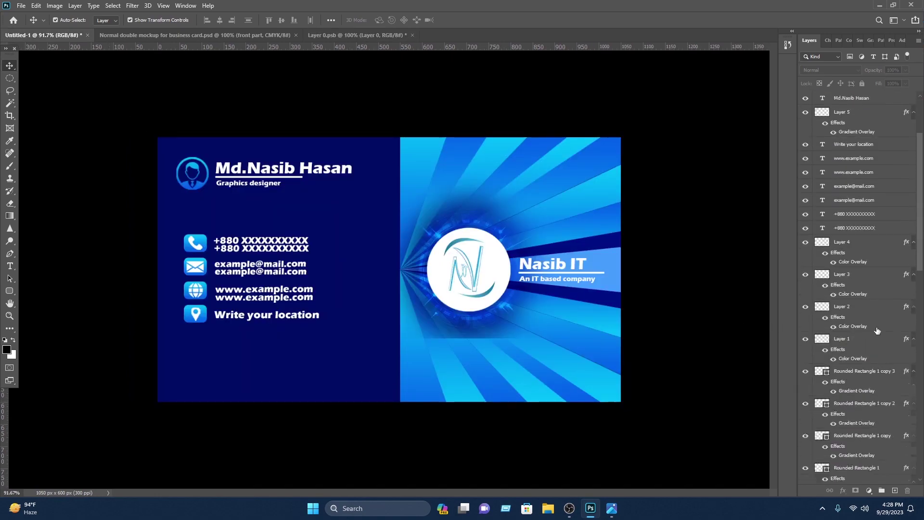
pyautogui.scroll(-5, 887, 361)
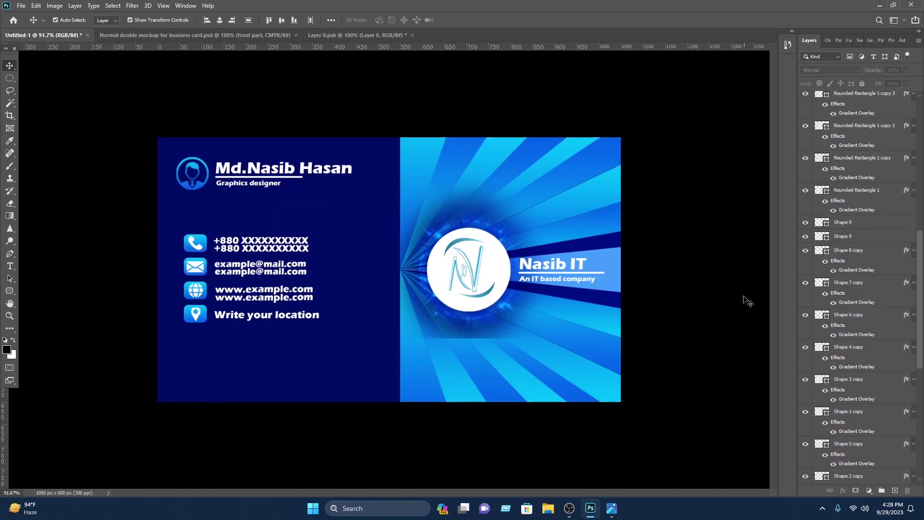
pyautogui.moveTo(633, 441); pyautogui.dragTo(4, 23)
pyautogui.moveTo(206, 158); pyautogui.dragTo(468, 274)
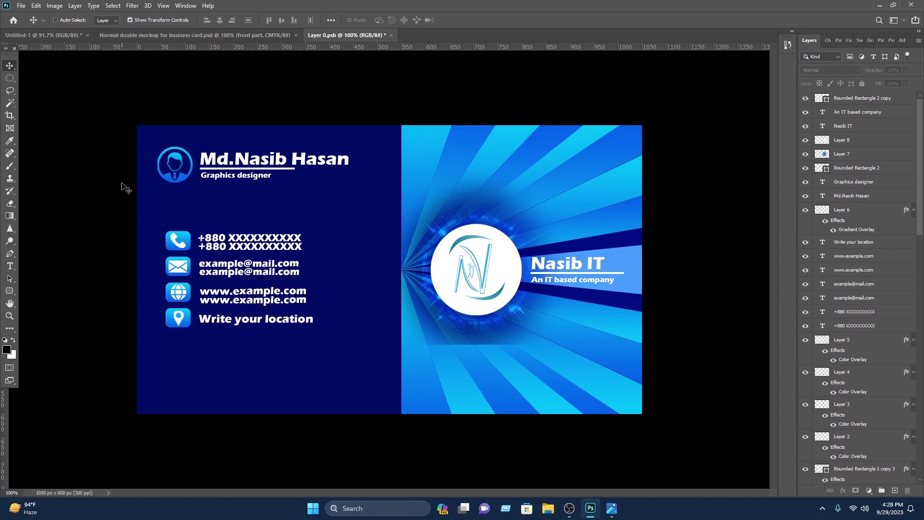
# - Save and close Layer 0.psb to update the business card mockup, and inspect the mockup
pyautogui.hotkey('ctrl', 's')
pyautogui.click(391, 35)
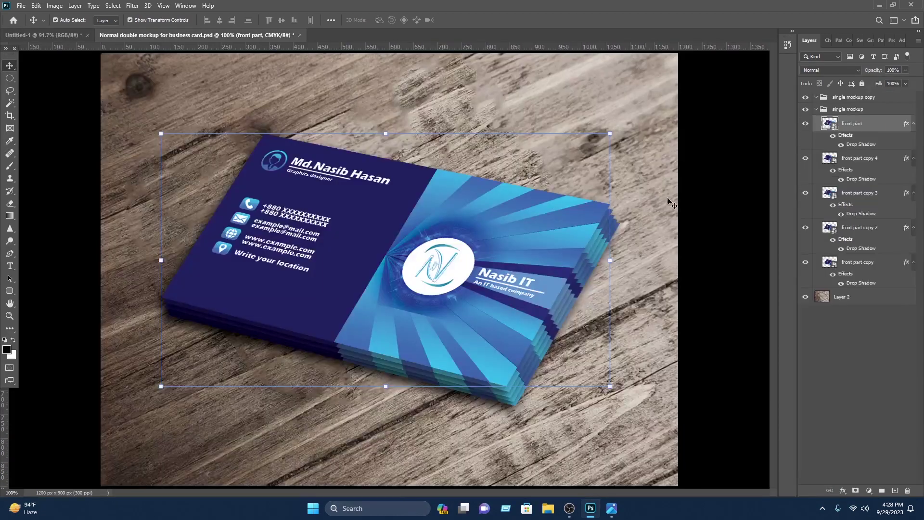
pyautogui.click(724, 237)
pyautogui.scroll(1, 508, 259)
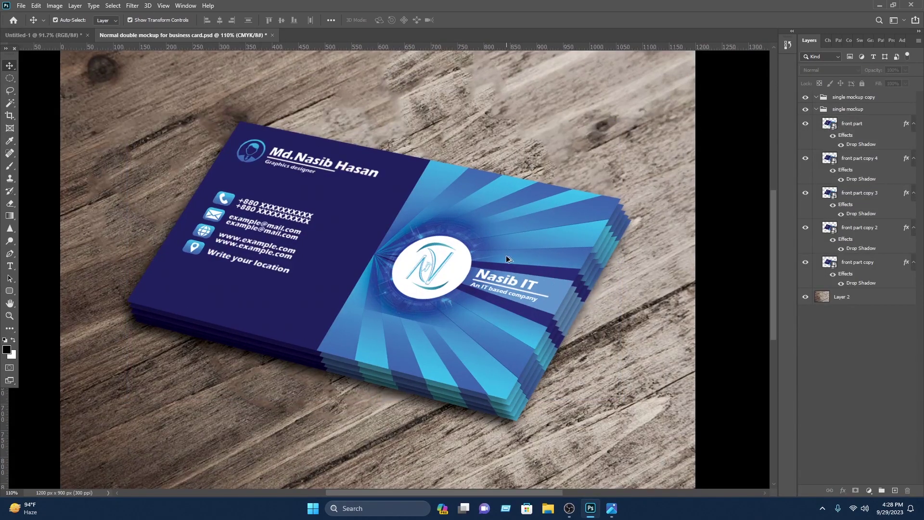
pyautogui.scroll(-1, 508, 259)
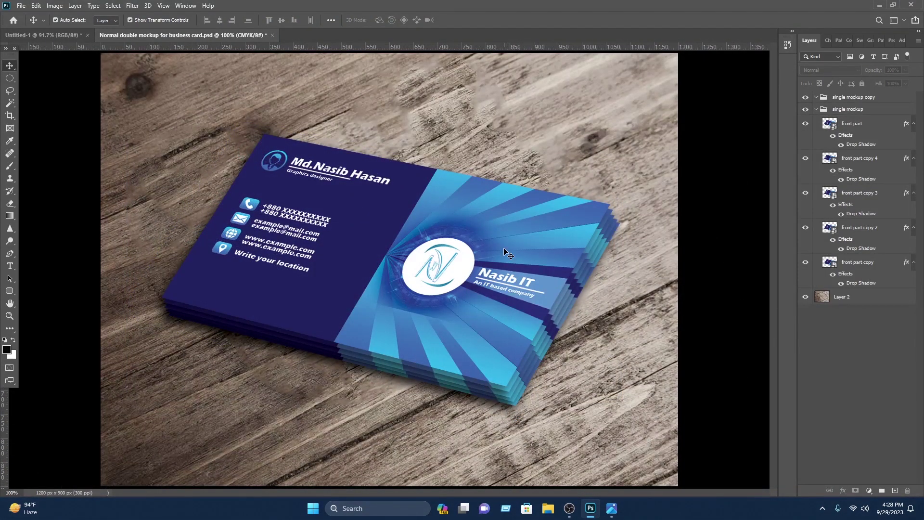